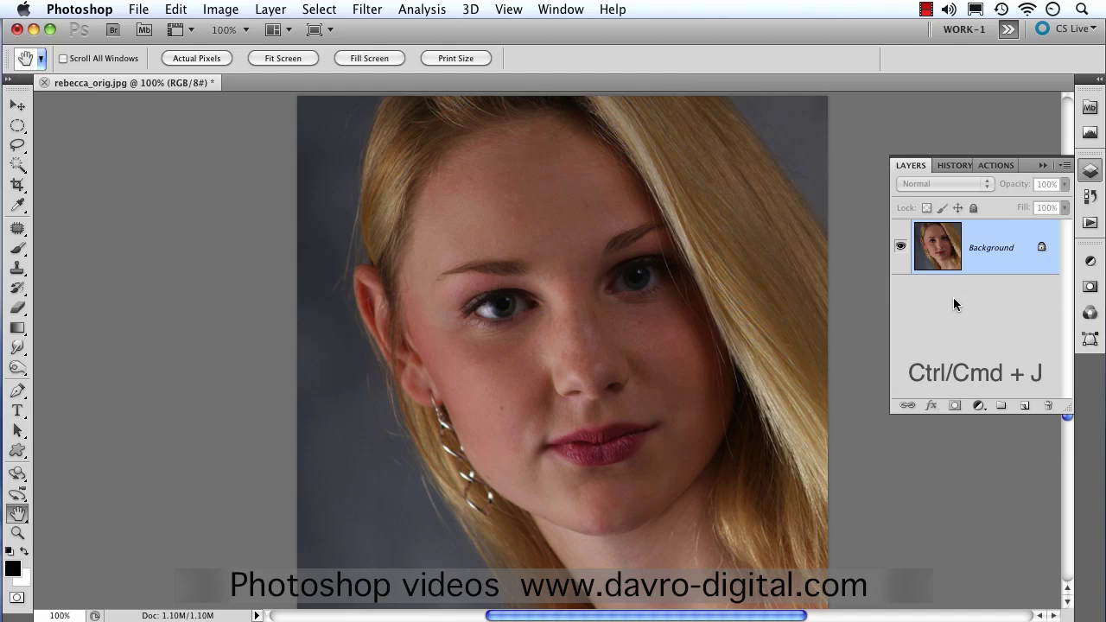
Copy the portrait's Background layer to a new Layer 1 with Ctrl+J
{"action": "key", "text": "super+j"}
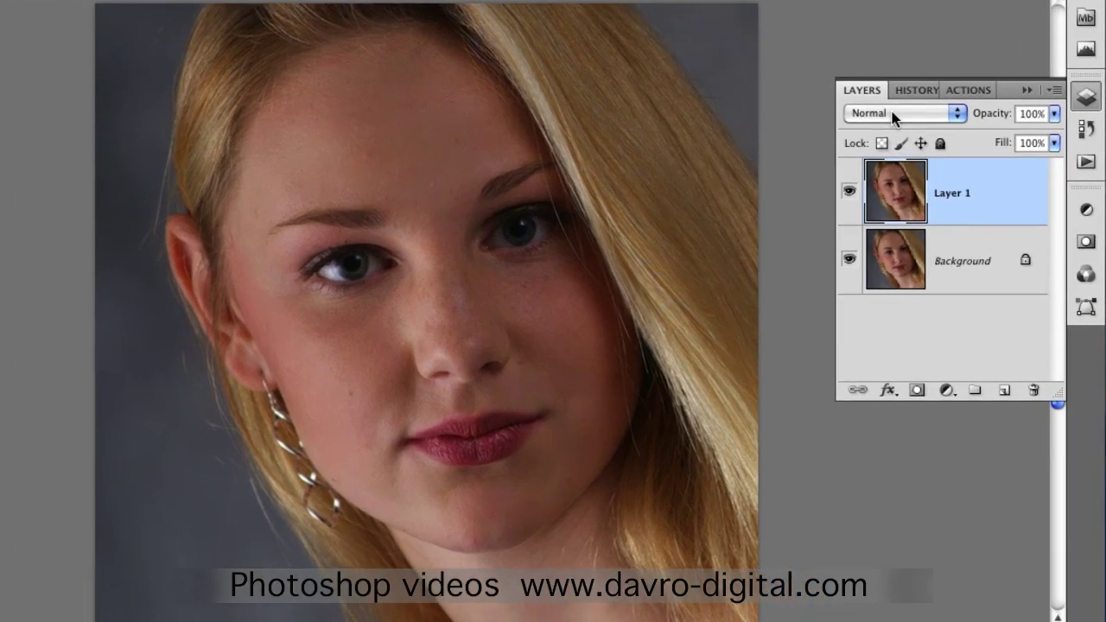
Set Layer 1 to Screen blending at 90% opacity
{"action": "left_click", "coordinate": [936, 185]}
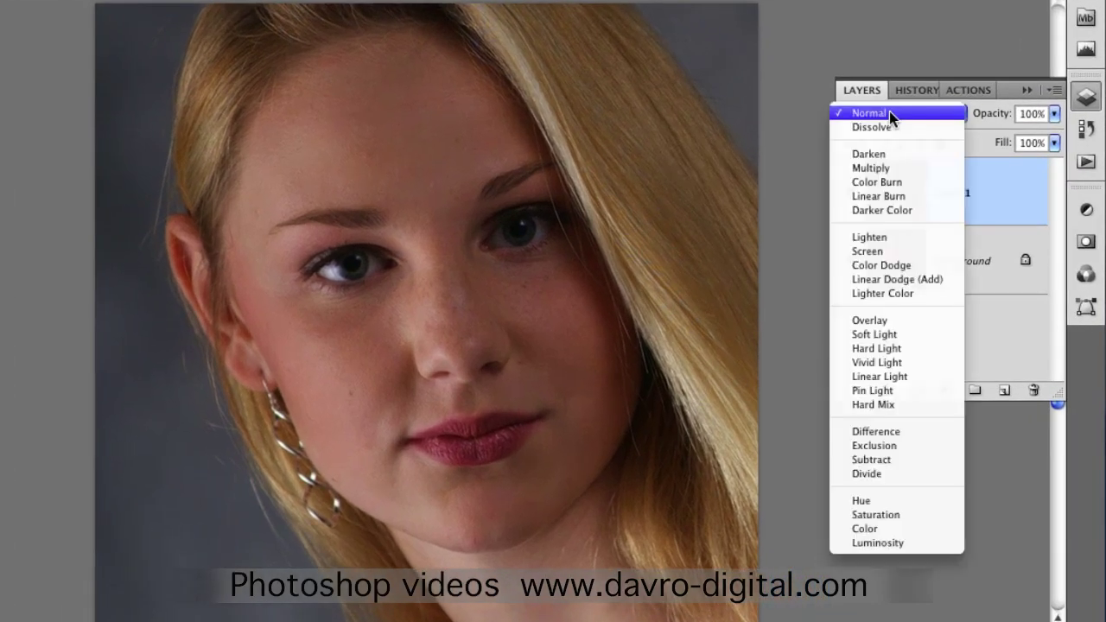
{"action": "left_click", "coordinate": [889, 251]}
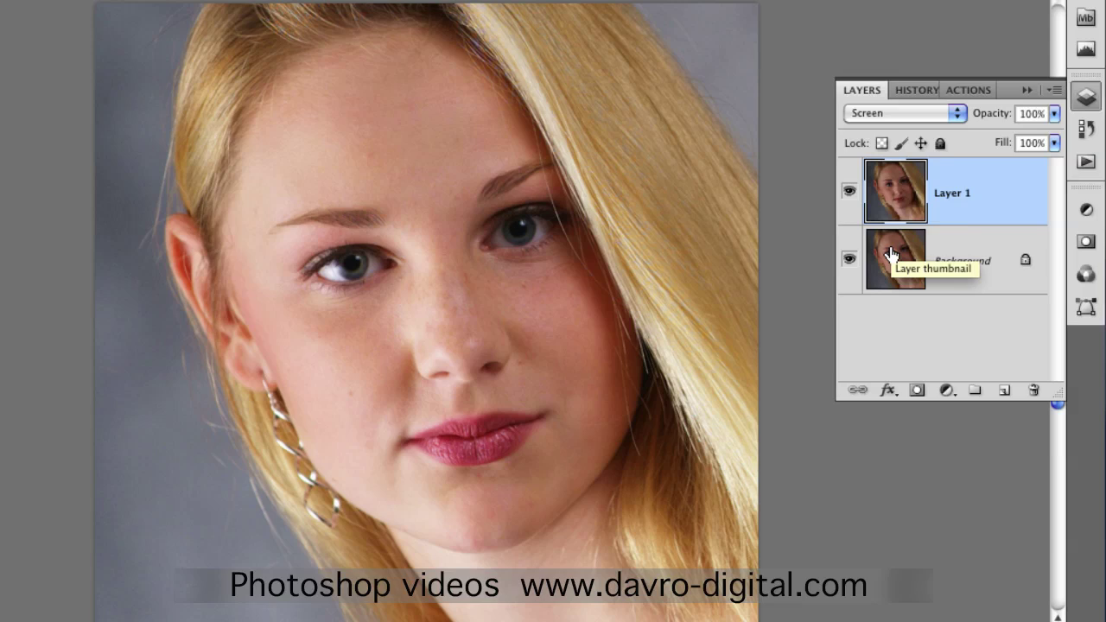
{"action": "left_click_drag", "start_coordinate": [989, 121], "coordinate": [978, 122]}
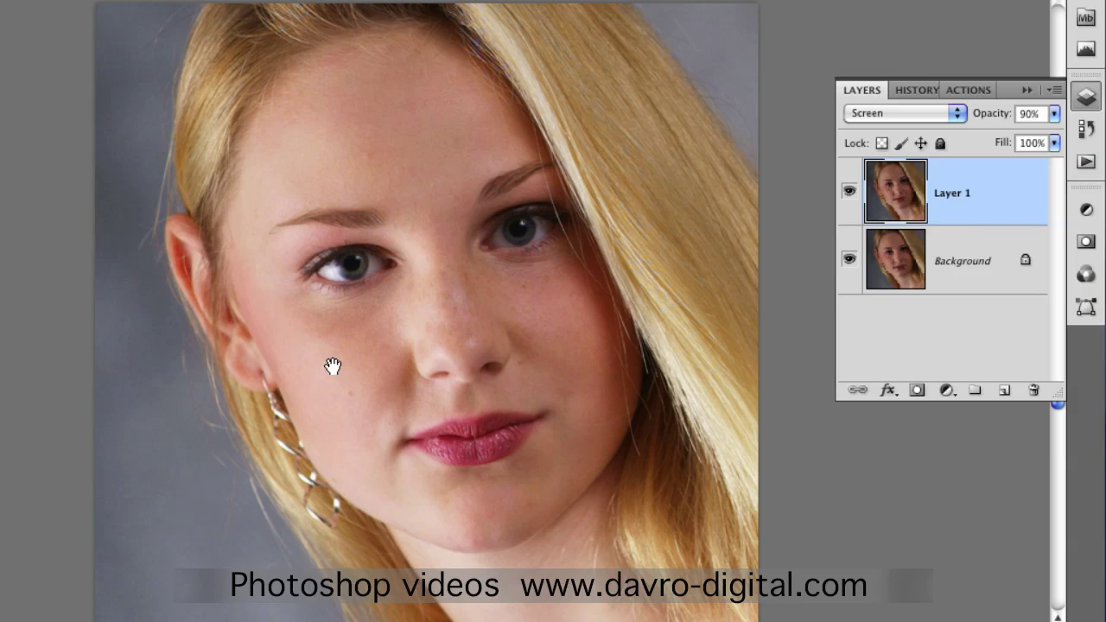
Toggle the Background layer off and on to compare, then add an empty Layer 2
{"action": "left_click", "coordinate": [849, 259]}
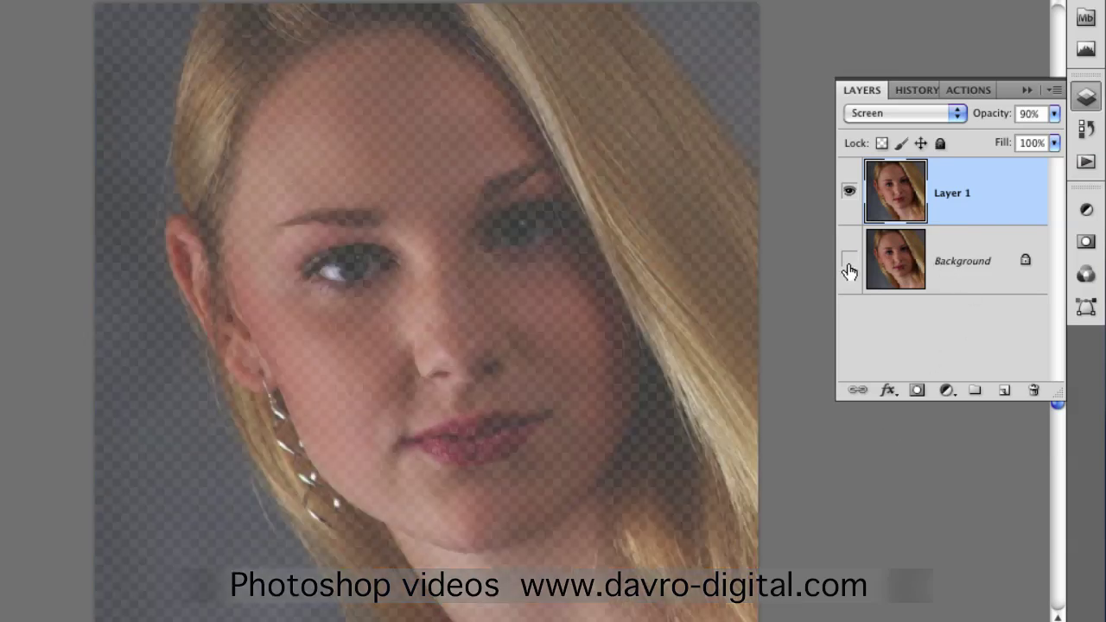
{"action": "left_click", "coordinate": [848, 261]}
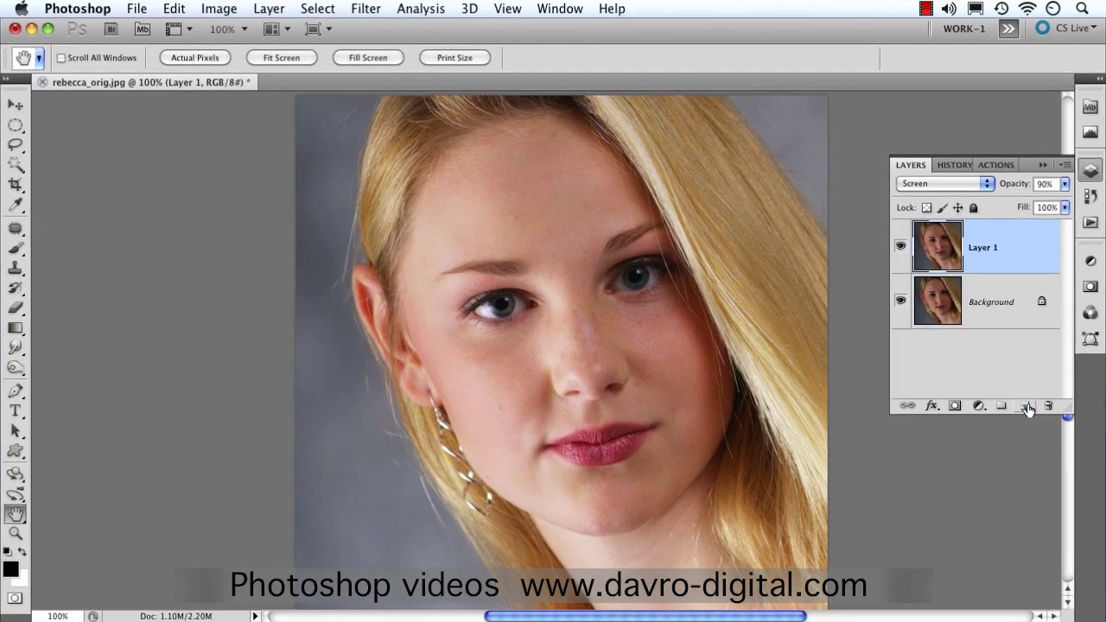
{"action": "left_click", "coordinate": [999, 391]}
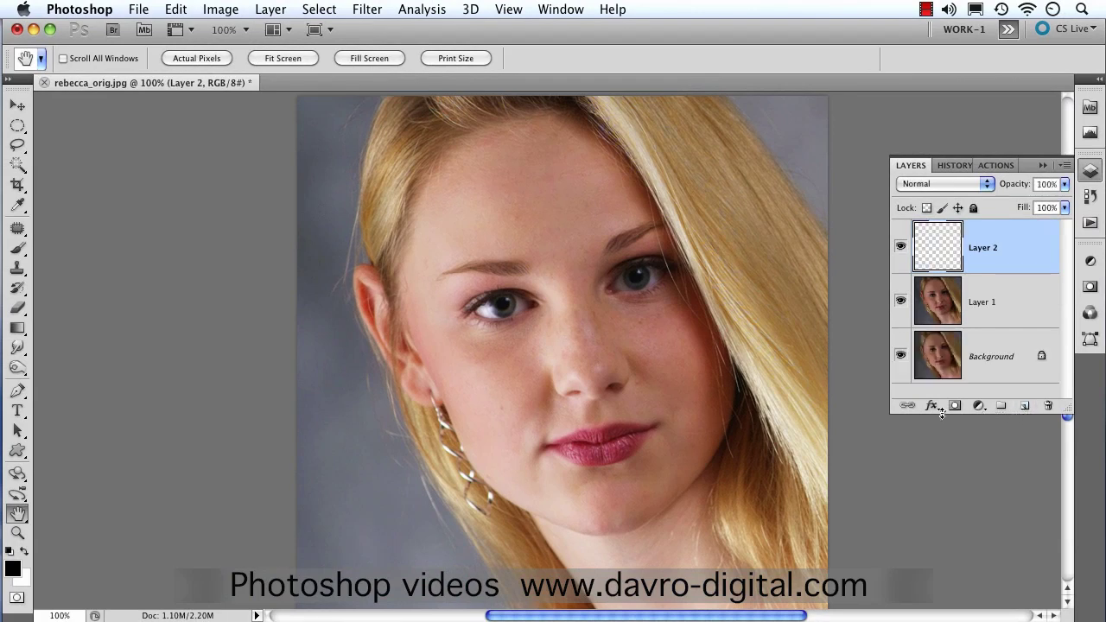
Stamp all visible layers into Layer 2 and convert it to a Smart Object
{"action": "left_click", "coordinate": [269, 10]}
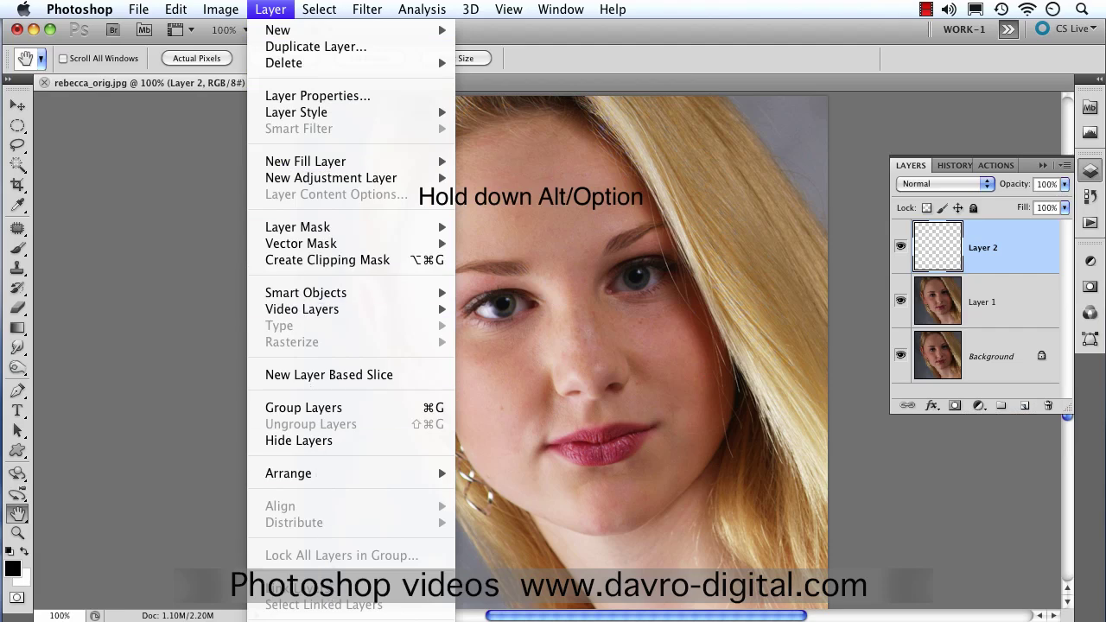
{"action": "key", "text": "super+alt+shift+e"}
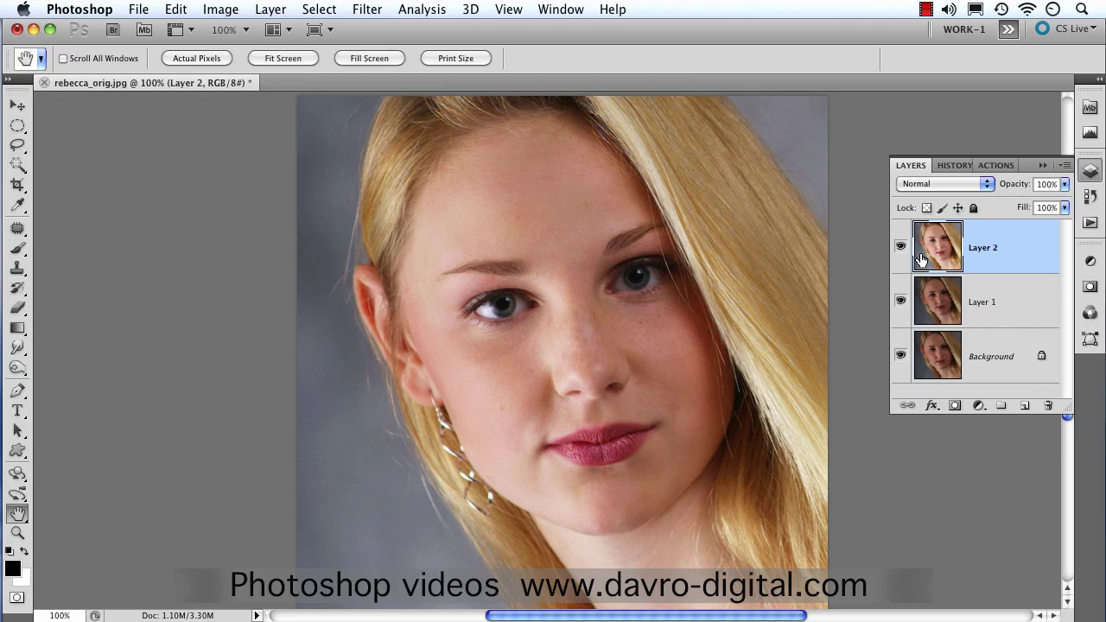
{"action": "right_click", "coordinate": [1002, 250]}
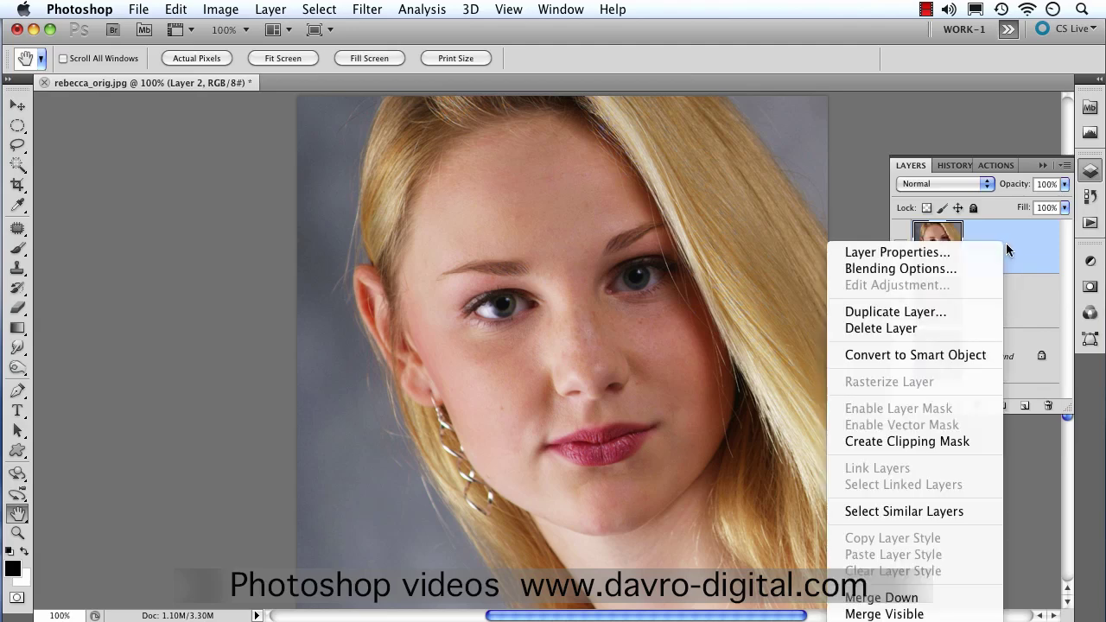
{"action": "left_click", "coordinate": [934, 354]}
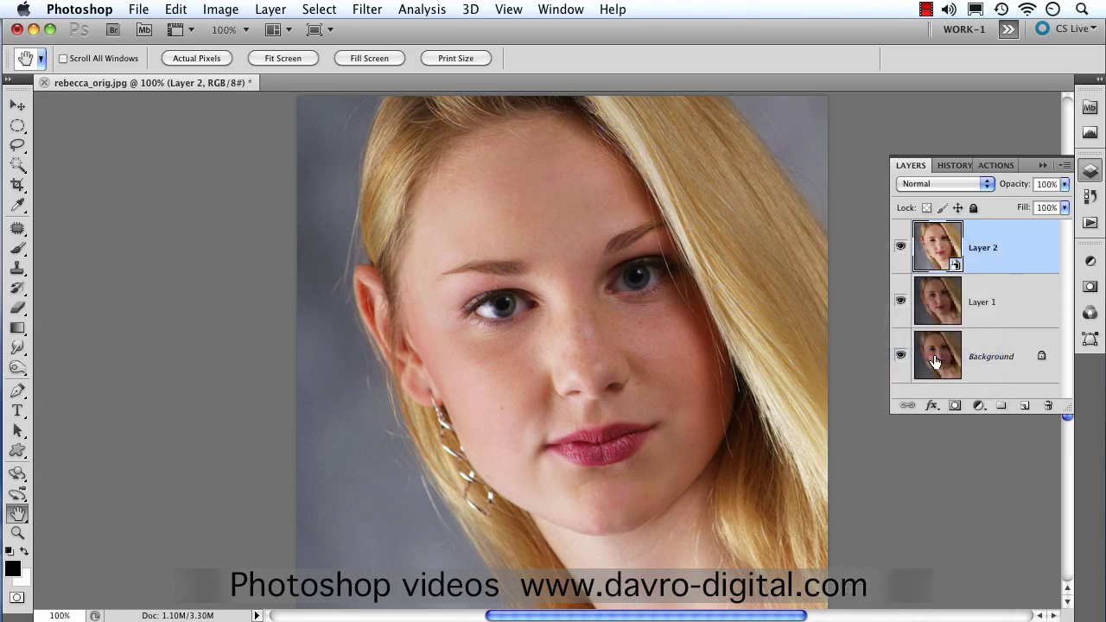
{"action": "left_click", "coordinate": [366, 10]}
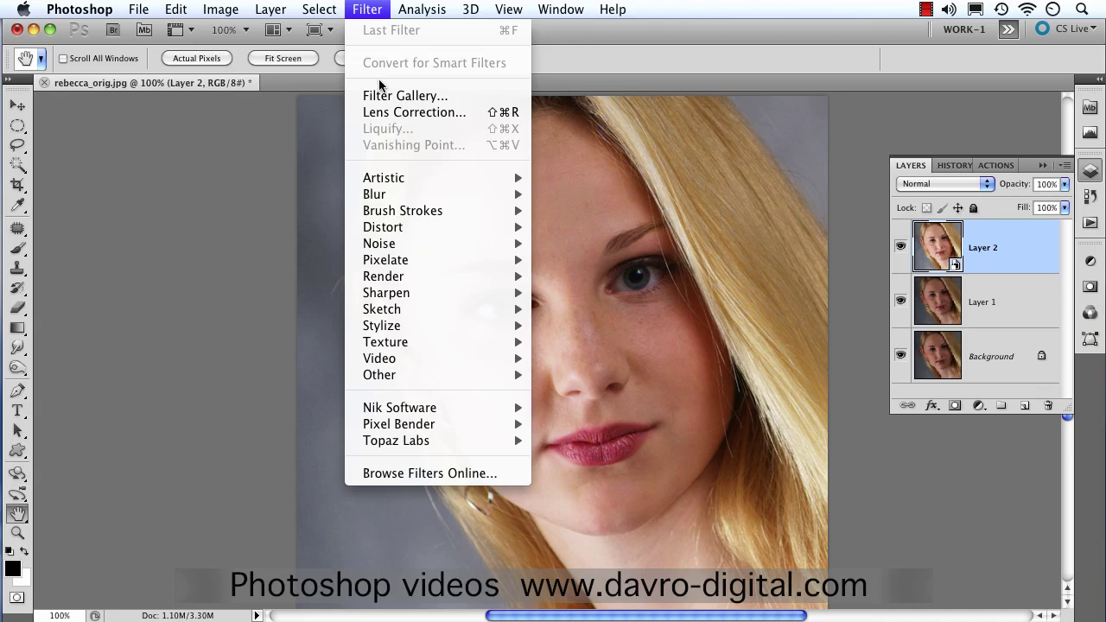
Apply Surface Blur to Layer 2 with Radius 7 pixels and Threshold 11 levels
{"action": "mouse_move", "coordinate": [395, 200]}
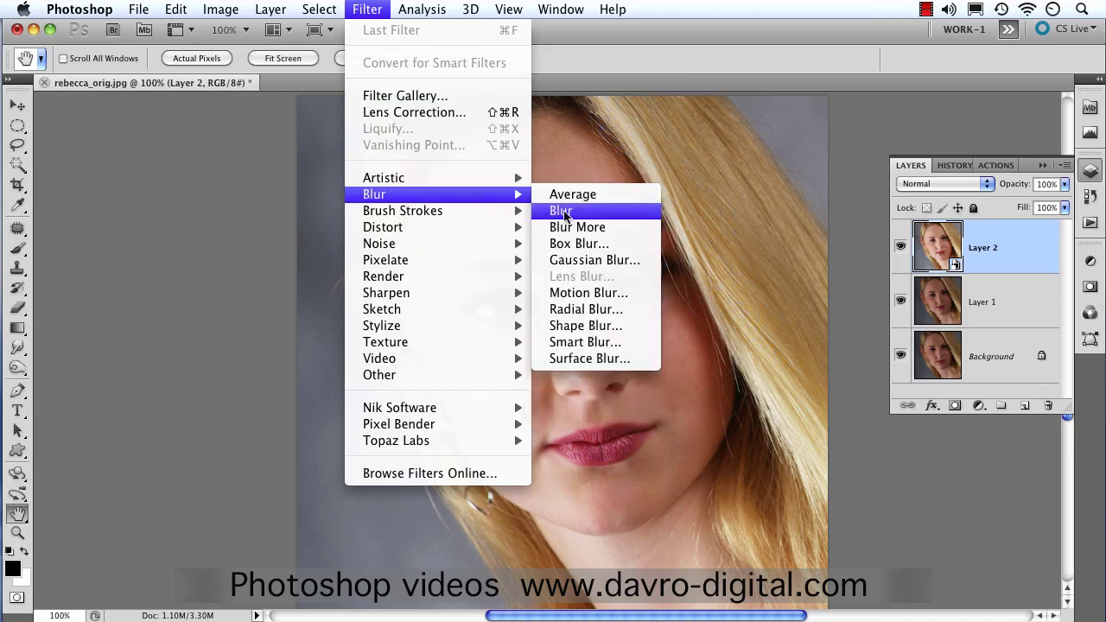
{"action": "left_click", "coordinate": [596, 358]}
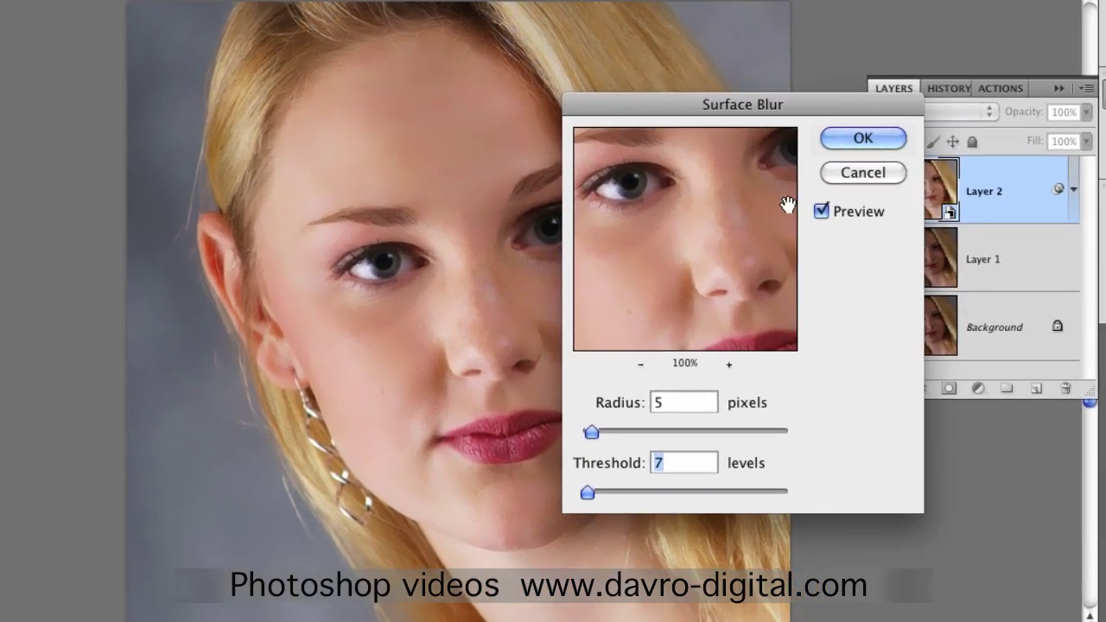
{"action": "left_click", "coordinate": [821, 212]}
{"action": "left_click", "coordinate": [821, 212]}
{"action": "left_click_drag", "start_coordinate": [679, 114], "coordinate": [813, 106]}
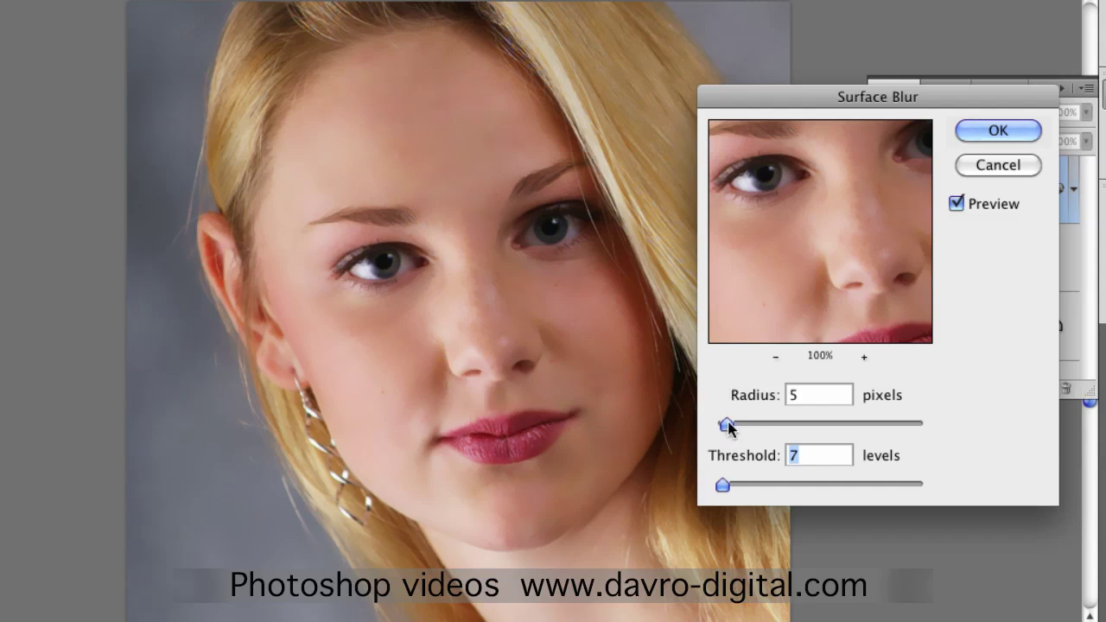
{"action": "left_click_drag", "start_coordinate": [727, 423], "coordinate": [756, 413]}
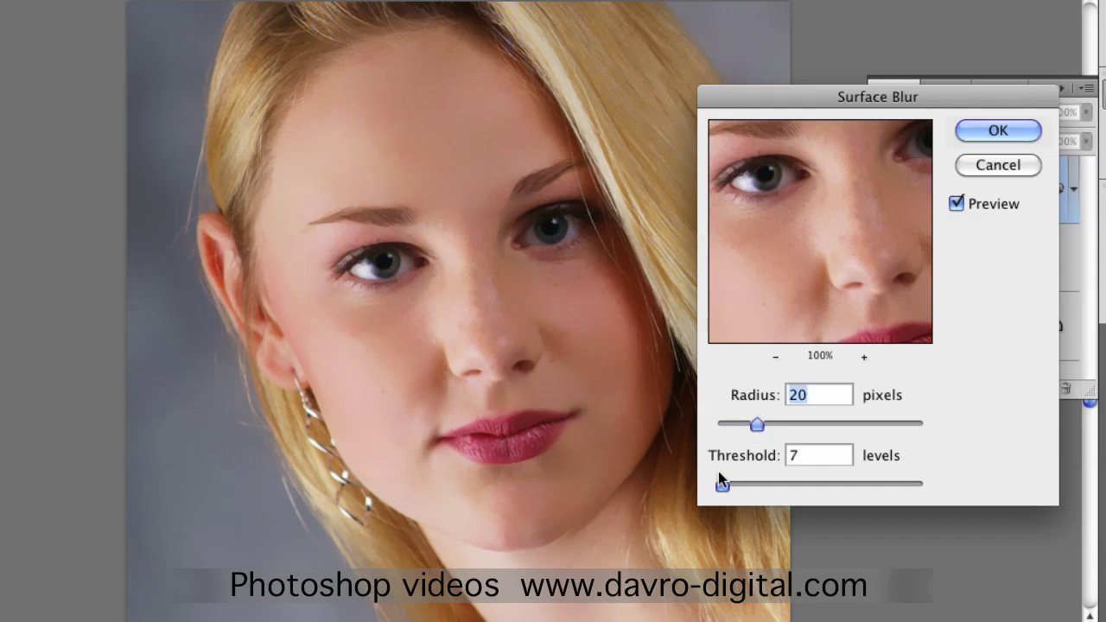
{"action": "left_click_drag", "start_coordinate": [722, 485], "coordinate": [734, 486]}
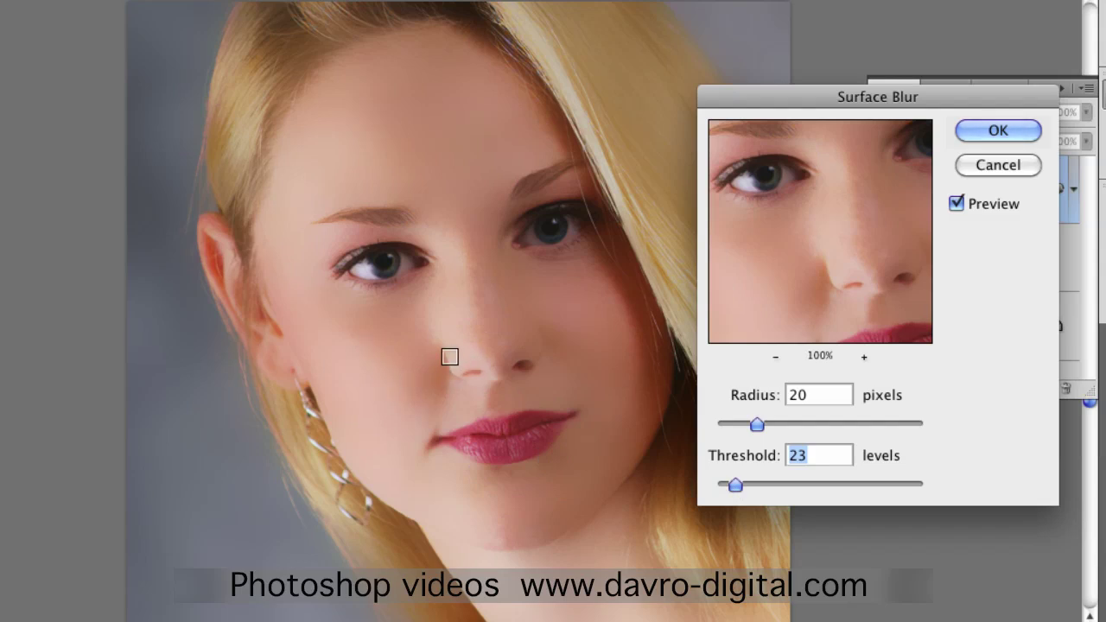
{"action": "left_click_drag", "start_coordinate": [757, 424], "coordinate": [730, 429]}
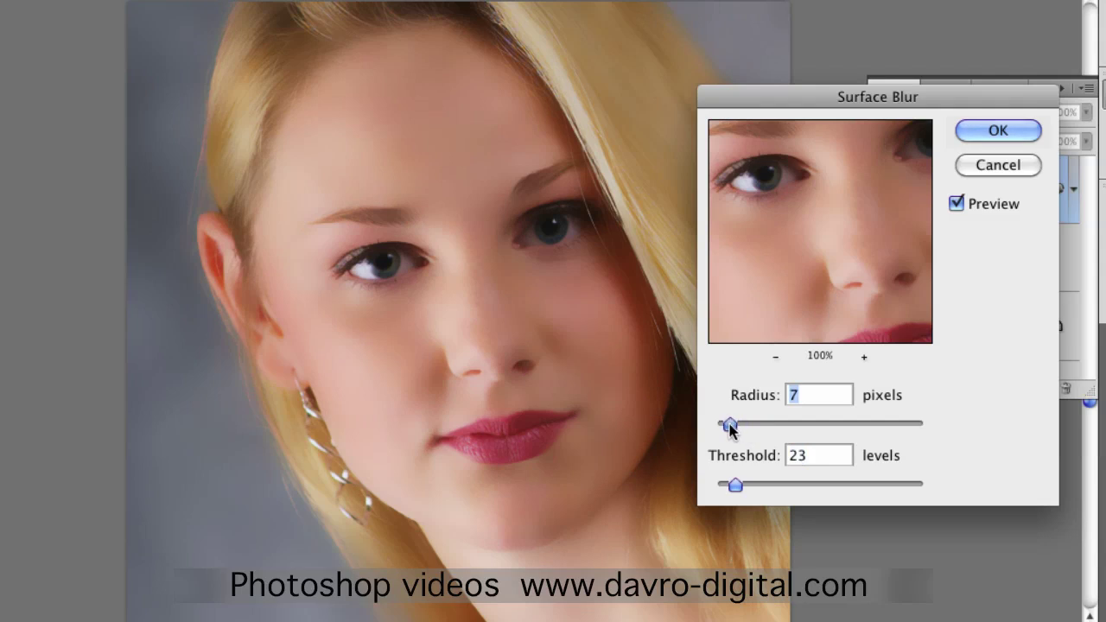
{"action": "left_click_drag", "start_coordinate": [736, 486], "coordinate": [726, 489]}
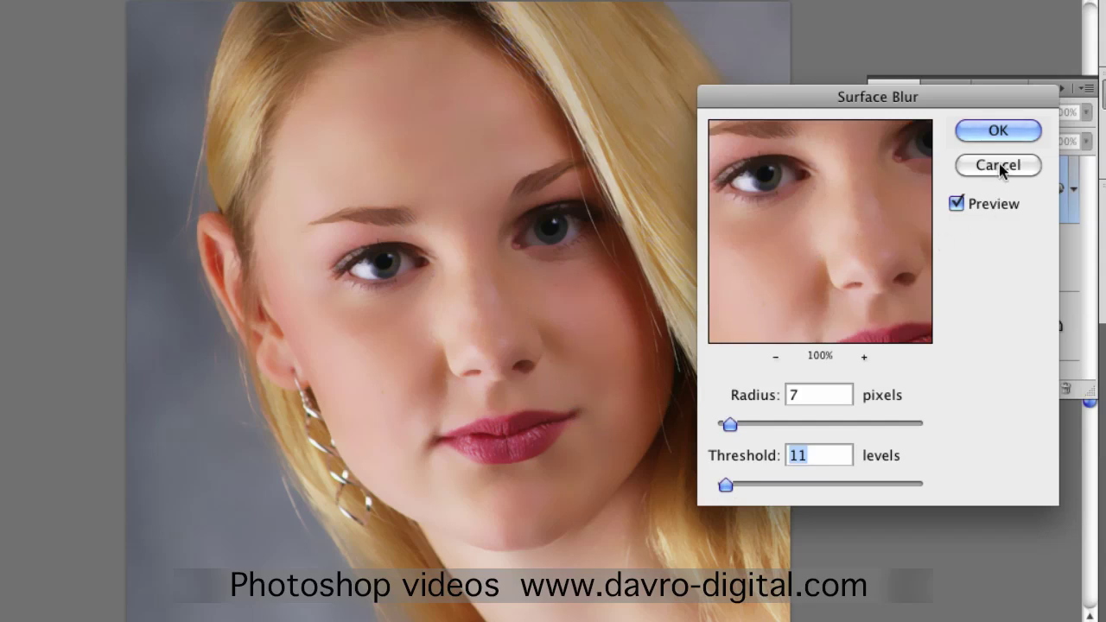
{"action": "left_click", "coordinate": [1006, 132]}
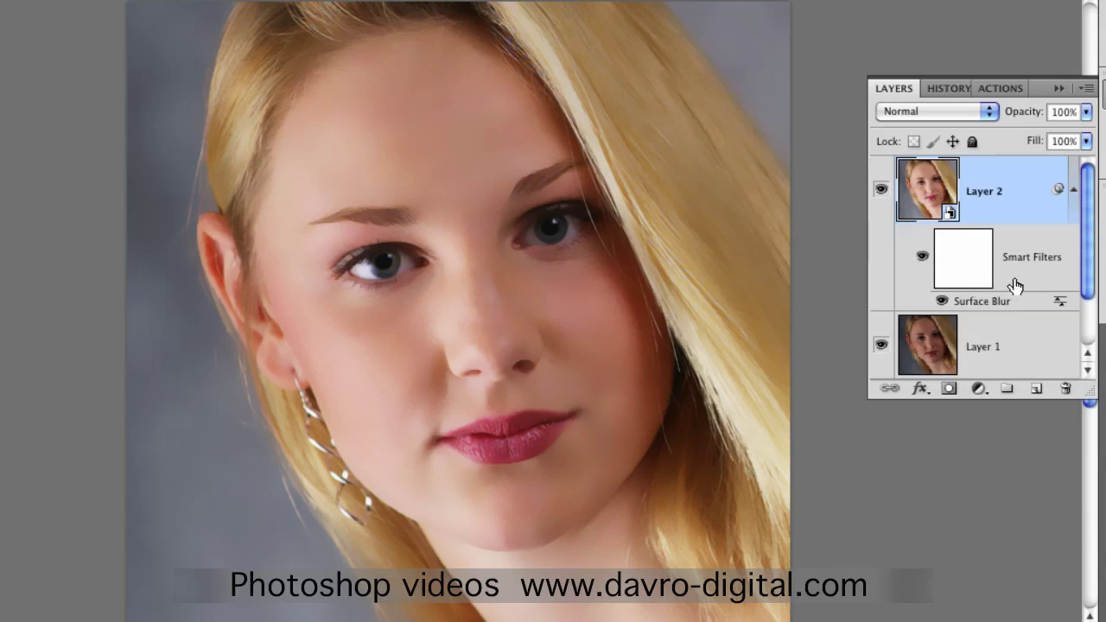
Lower the Surface Blur filter's blending opacity to 71%
{"action": "double_click", "coordinate": [1059, 304]}
{"action": "left_click_drag", "start_coordinate": [1008, 23], "coordinate": [951, 61]}
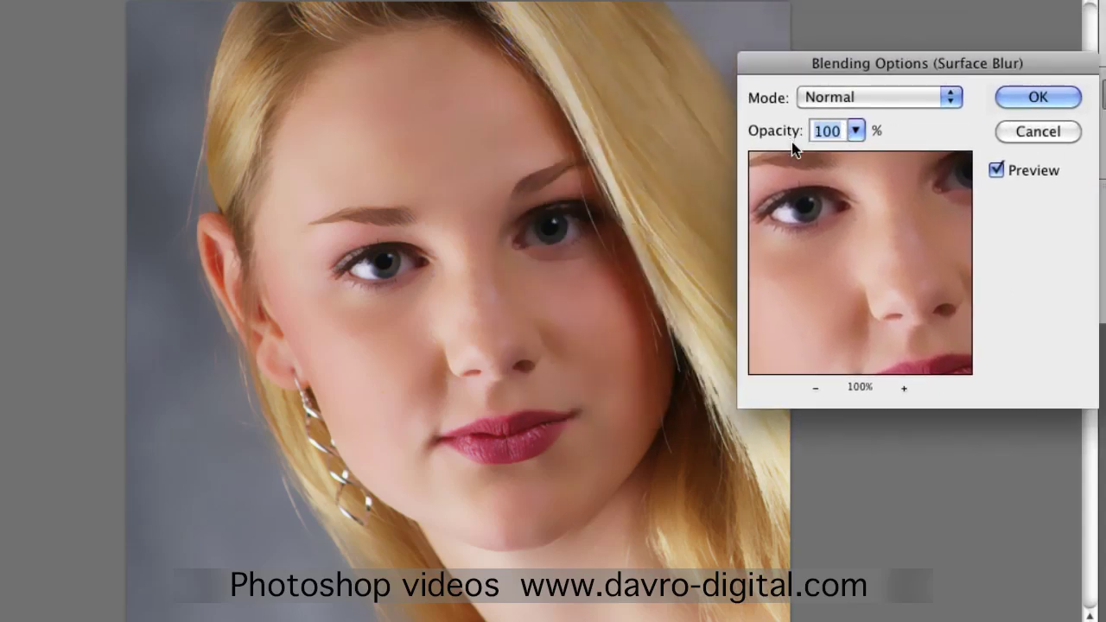
{"action": "left_click", "coordinate": [855, 133]}
{"action": "left_click_drag", "start_coordinate": [856, 155], "coordinate": [829, 156]}
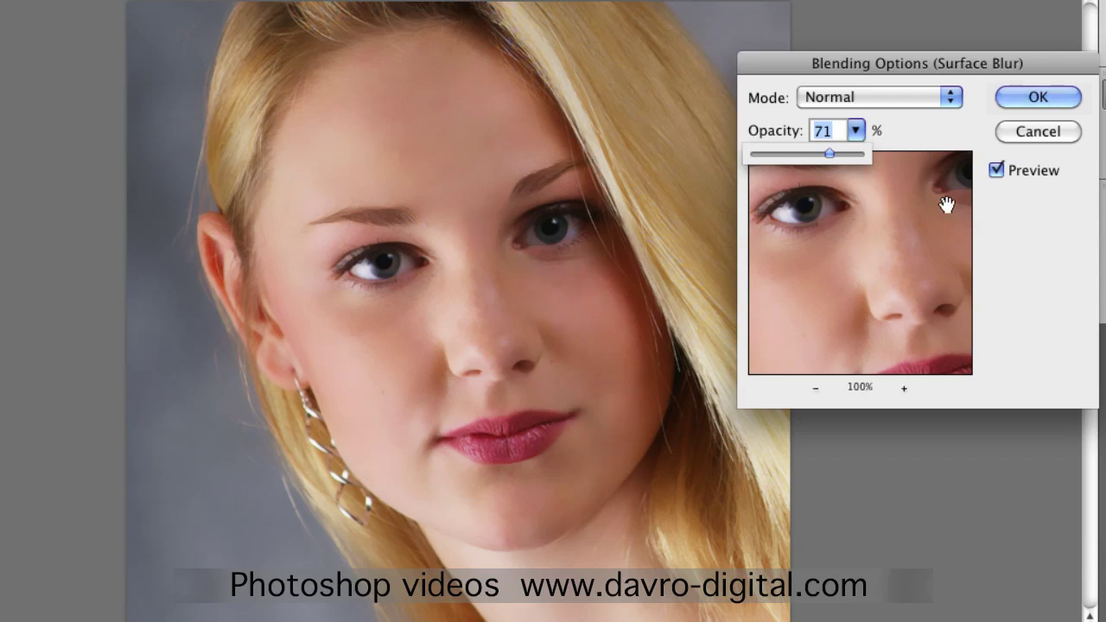
{"action": "left_click", "coordinate": [1037, 100]}
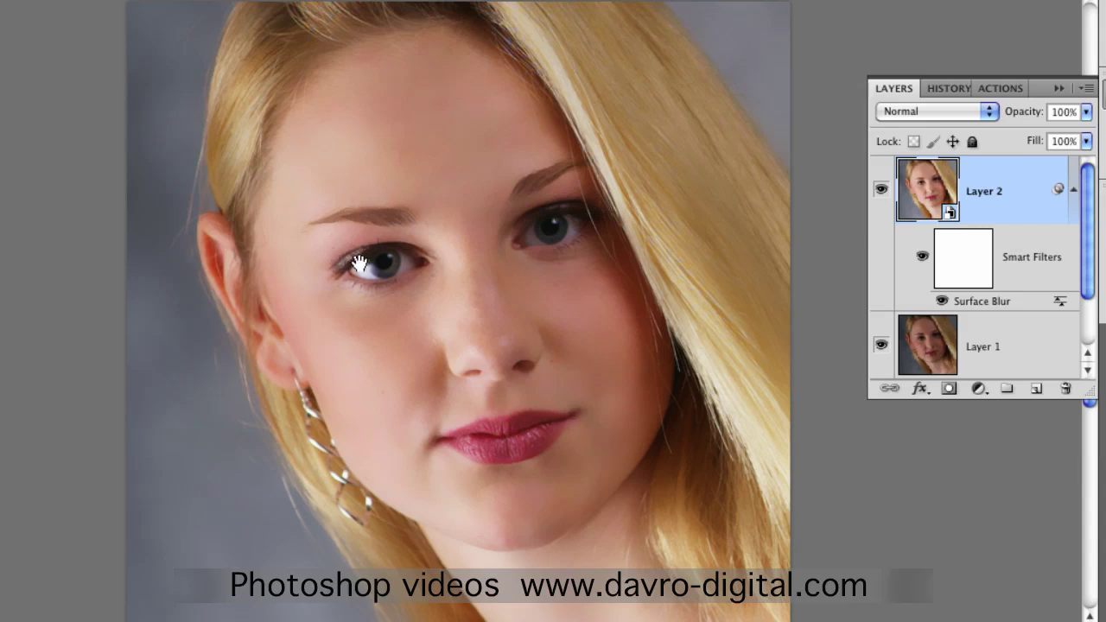
Select the Smart Filters mask as the editing target
{"action": "left_click", "coordinate": [965, 268]}
{"action": "left_click", "coordinate": [923, 192]}
{"action": "left_click", "coordinate": [965, 260]}
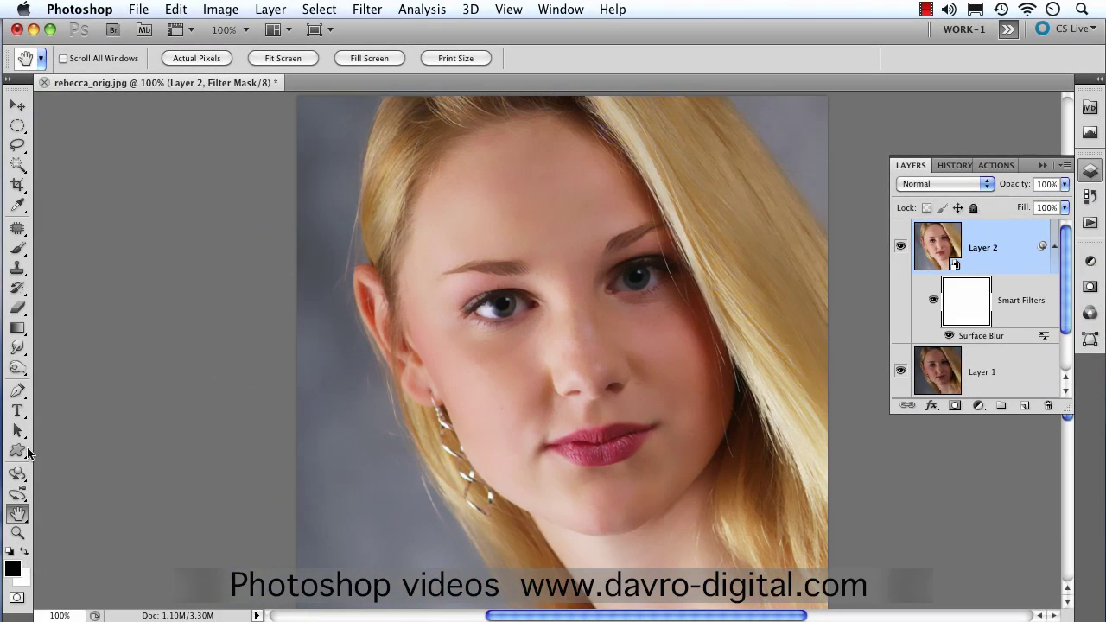
Set up the Gradient Tool with a radial Foreground to Transparent gradient
{"action": "left_click", "coordinate": [17, 327]}
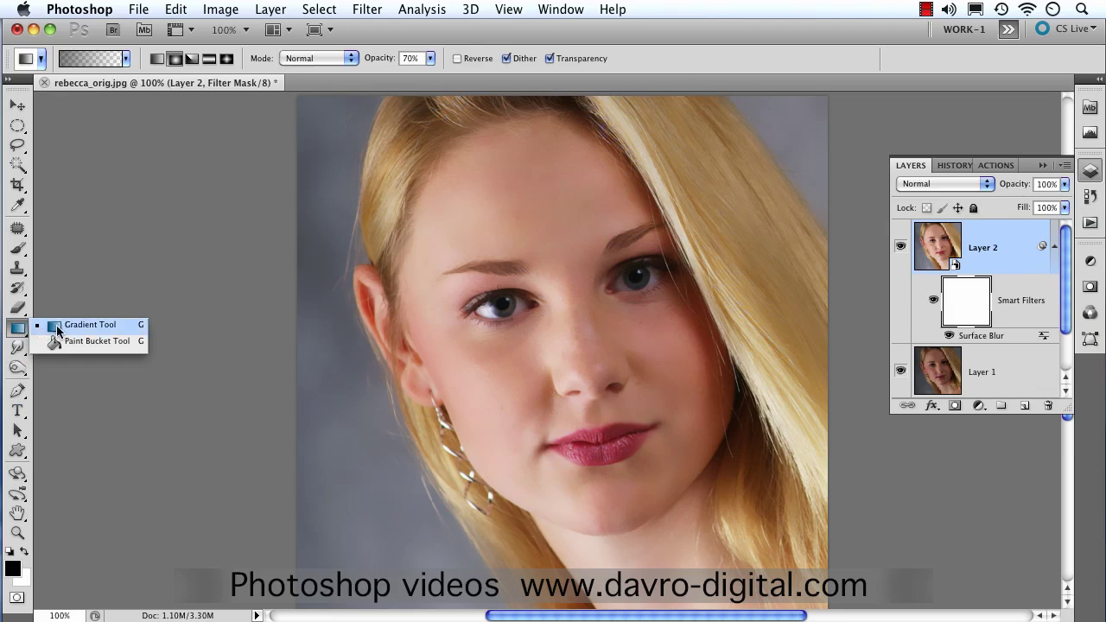
{"action": "left_click", "coordinate": [57, 328]}
{"action": "left_click", "coordinate": [177, 58]}
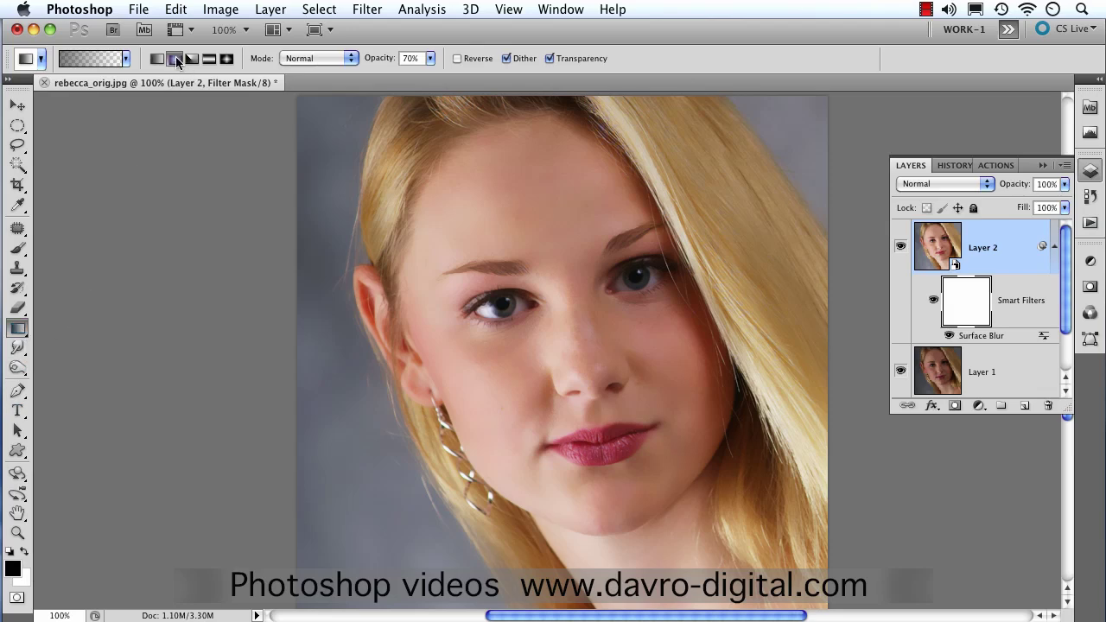
{"action": "left_click", "coordinate": [101, 61]}
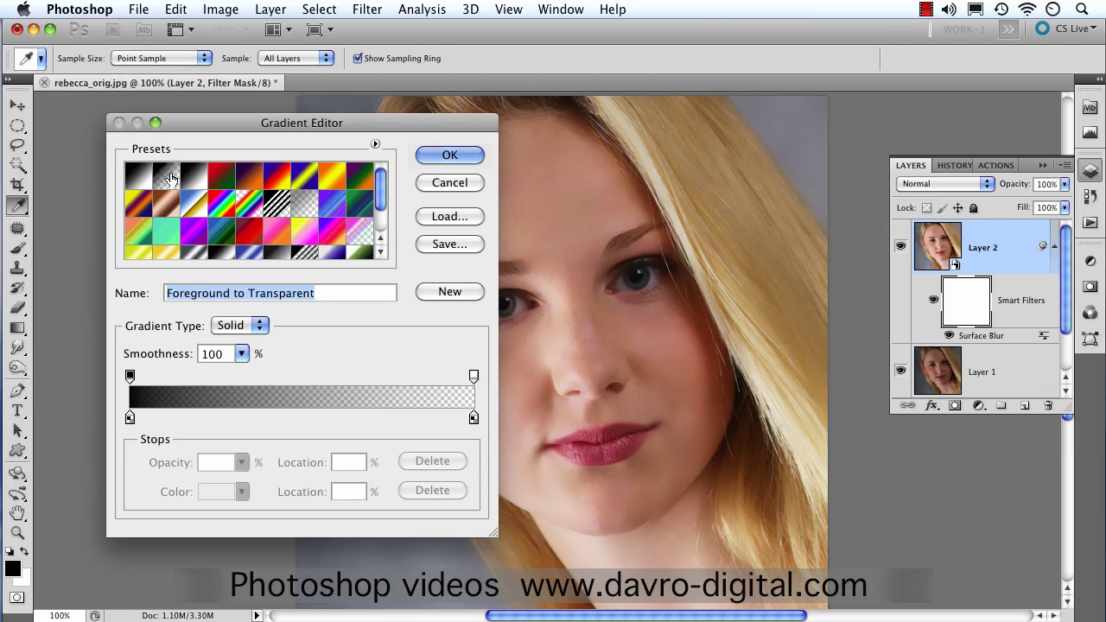
{"action": "left_click", "coordinate": [446, 154]}
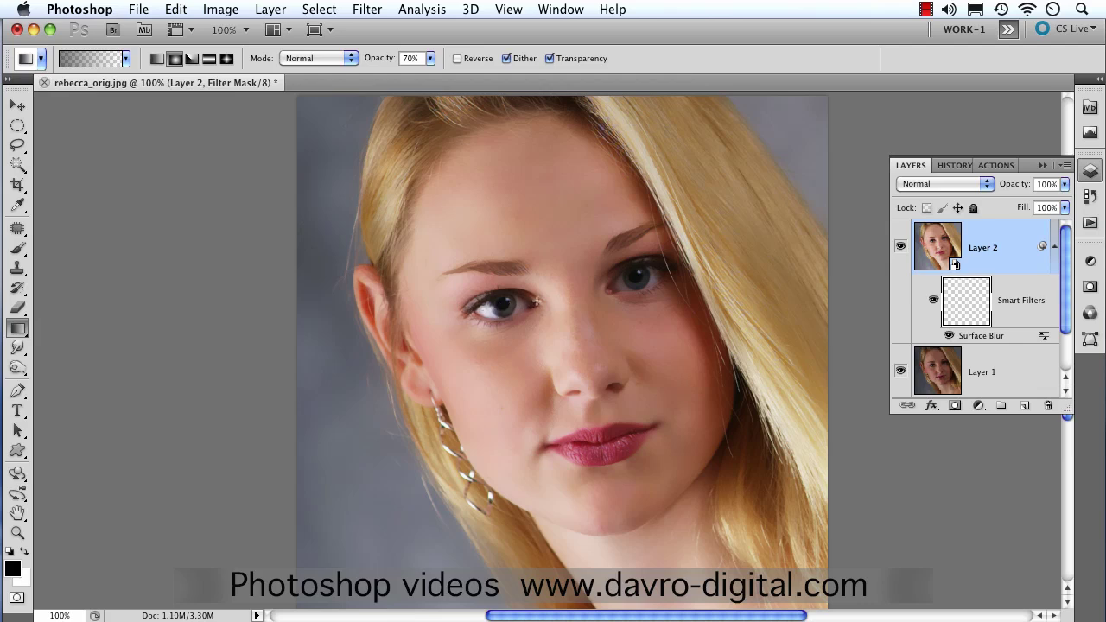
Paint radial gradients on the filter mask over both eyes and the lips
{"action": "left_click_drag", "start_coordinate": [546, 297], "coordinate": [545, 296]}
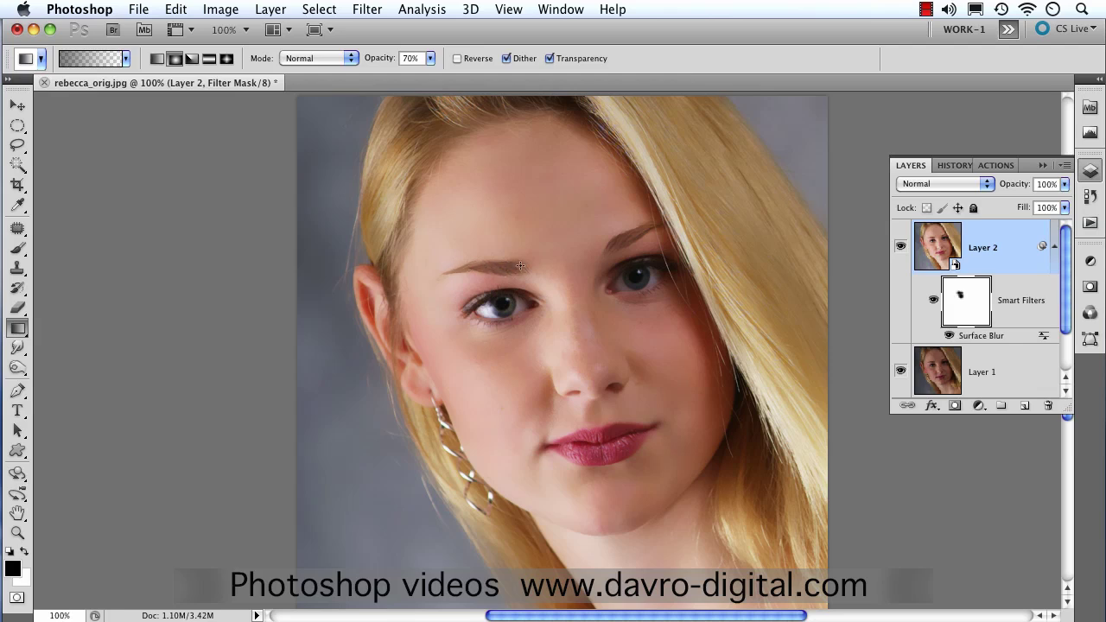
{"action": "left_click_drag", "start_coordinate": [674, 220], "coordinate": [674, 219]}
{"action": "left_click_drag", "start_coordinate": [637, 278], "coordinate": [688, 281]}
{"action": "left_click_drag", "start_coordinate": [614, 447], "coordinate": [610, 439]}
Add mask gradients along the hair edges and over the earring to keep them sharp
{"action": "left_click_drag", "start_coordinate": [813, 303], "coordinate": [809, 328]}
{"action": "left_click_drag", "start_coordinate": [688, 140], "coordinate": [739, 183]}
{"action": "left_click_drag", "start_coordinate": [416, 130], "coordinate": [386, 178]}
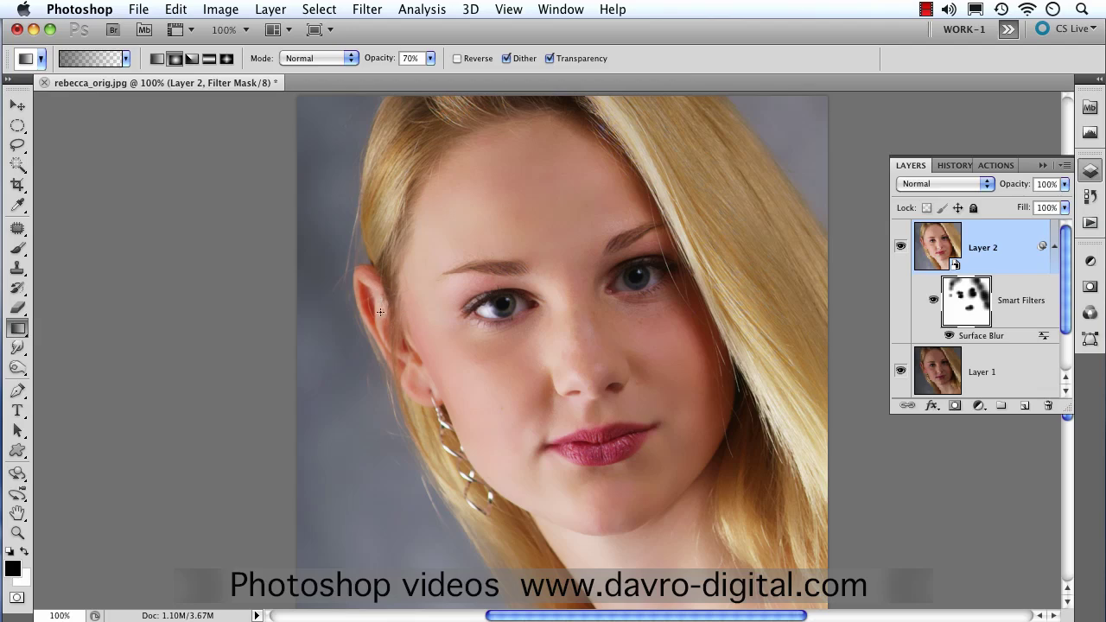
{"action": "left_click_drag", "start_coordinate": [479, 507], "coordinate": [484, 513]}
{"action": "scroll", "coordinate": [556, 541], "scroll_direction": "down", "scroll_amount": 2}
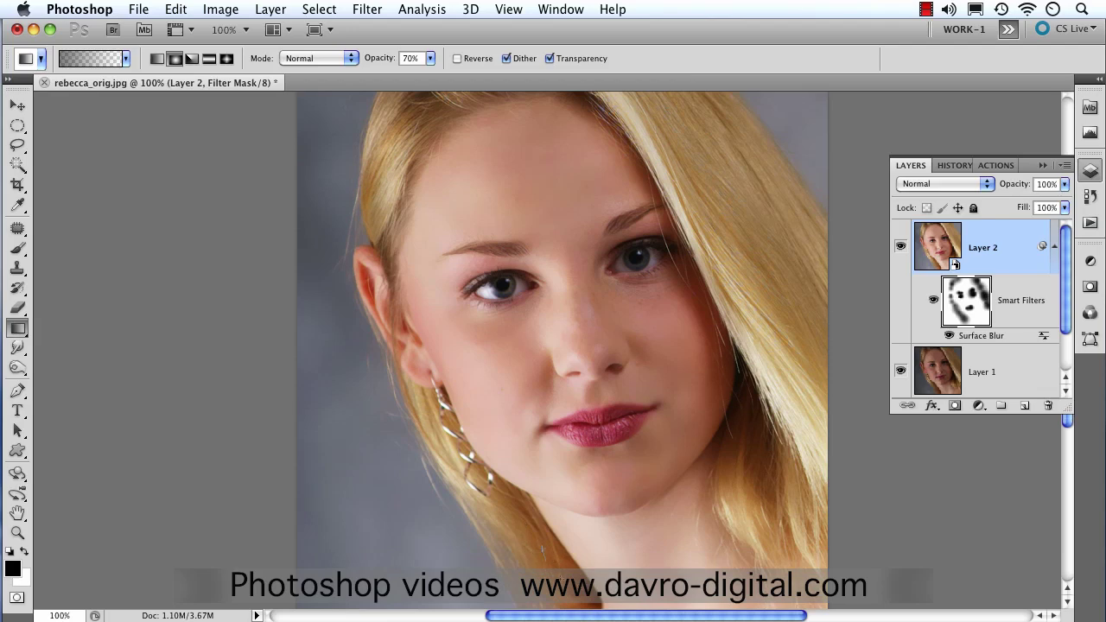
{"action": "left_click_drag", "start_coordinate": [724, 509], "coordinate": [726, 505]}
{"action": "left_click_drag", "start_coordinate": [763, 432], "coordinate": [747, 465]}
Toggle the Smart Filters mask off and on to compare, then zoom to 200% between the eyes
{"action": "left_click", "coordinate": [976, 308], "text": "shift"}
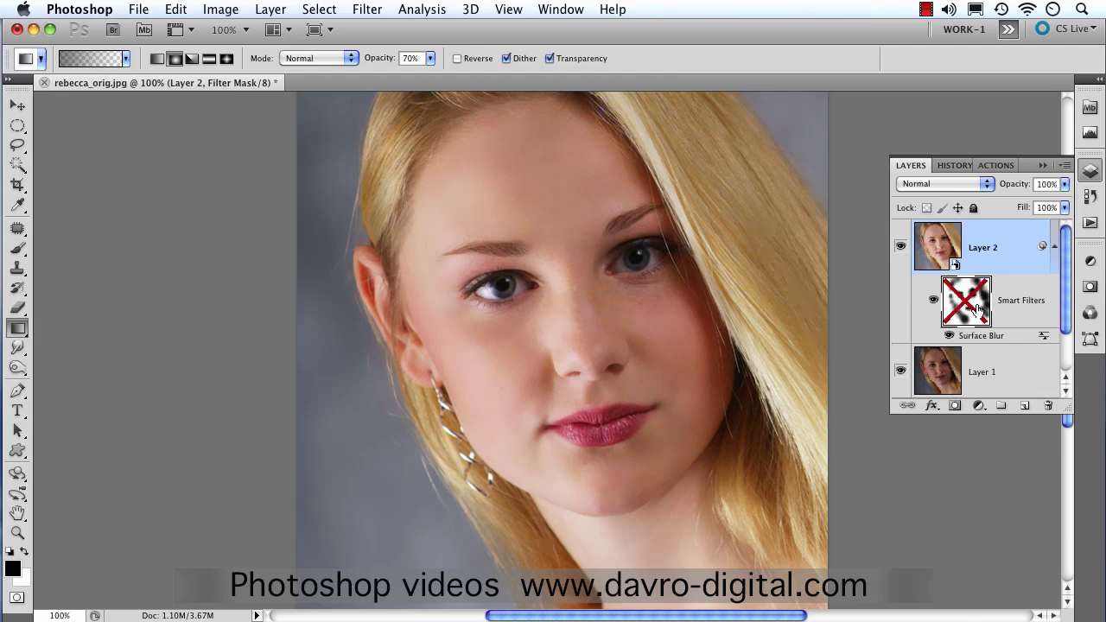
{"action": "left_click", "coordinate": [977, 309], "text": "shift"}
{"action": "left_click", "coordinate": [978, 311], "text": "shift"}
{"action": "left_click", "coordinate": [975, 312], "text": "shift"}
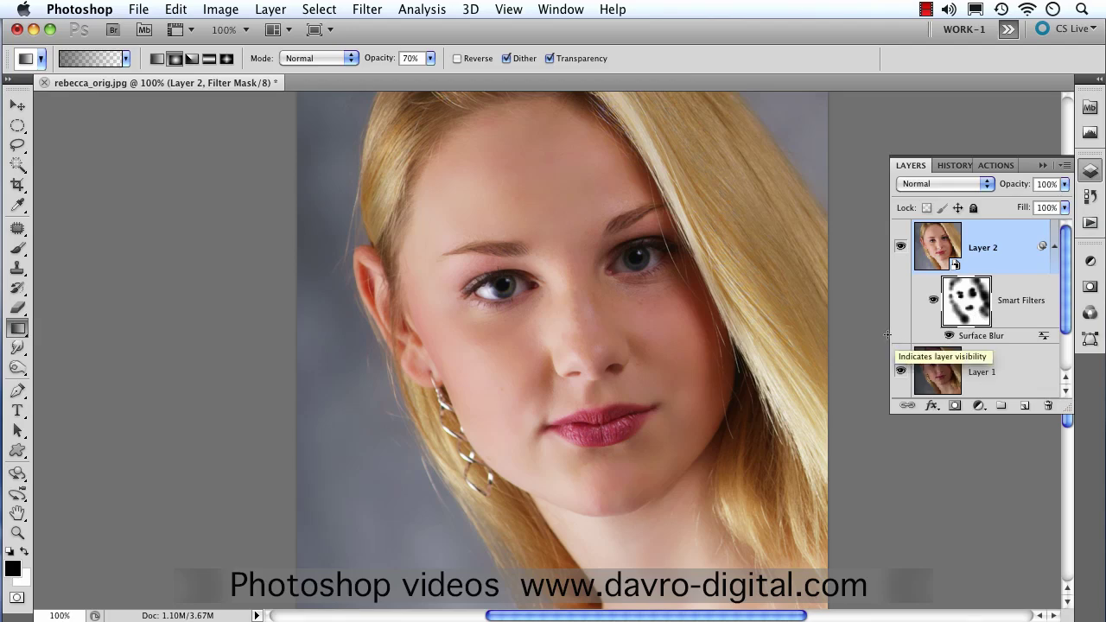
{"action": "left_click", "coordinate": [617, 299], "text": "super"}
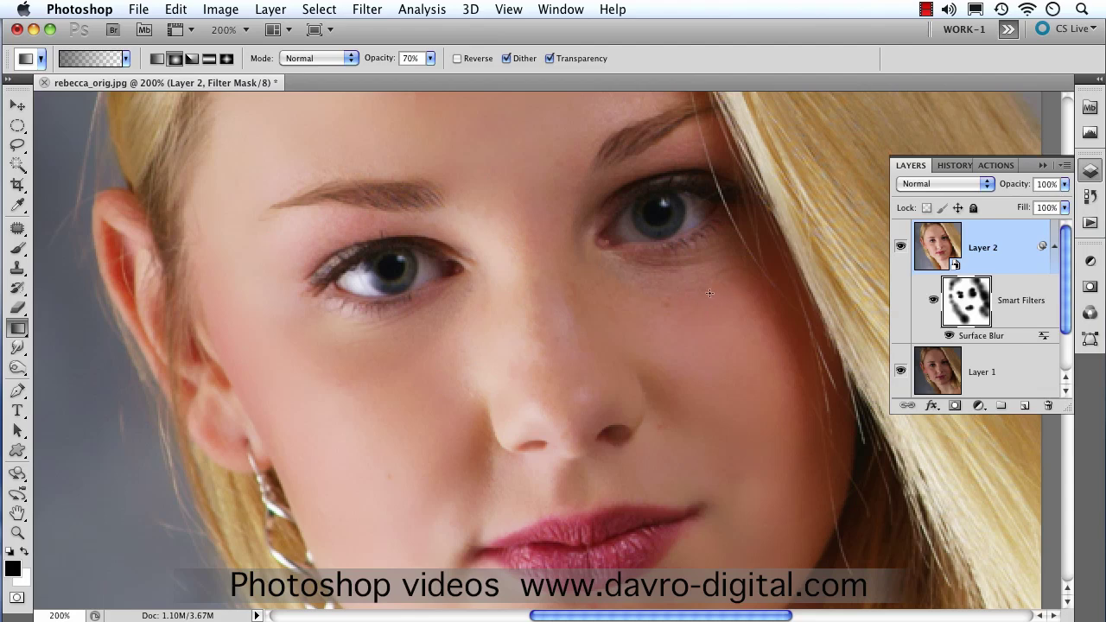
Add Layer 3 and set the brush to 100% opacity, airbrush on, 20% flow
{"action": "left_click", "coordinate": [1027, 406]}
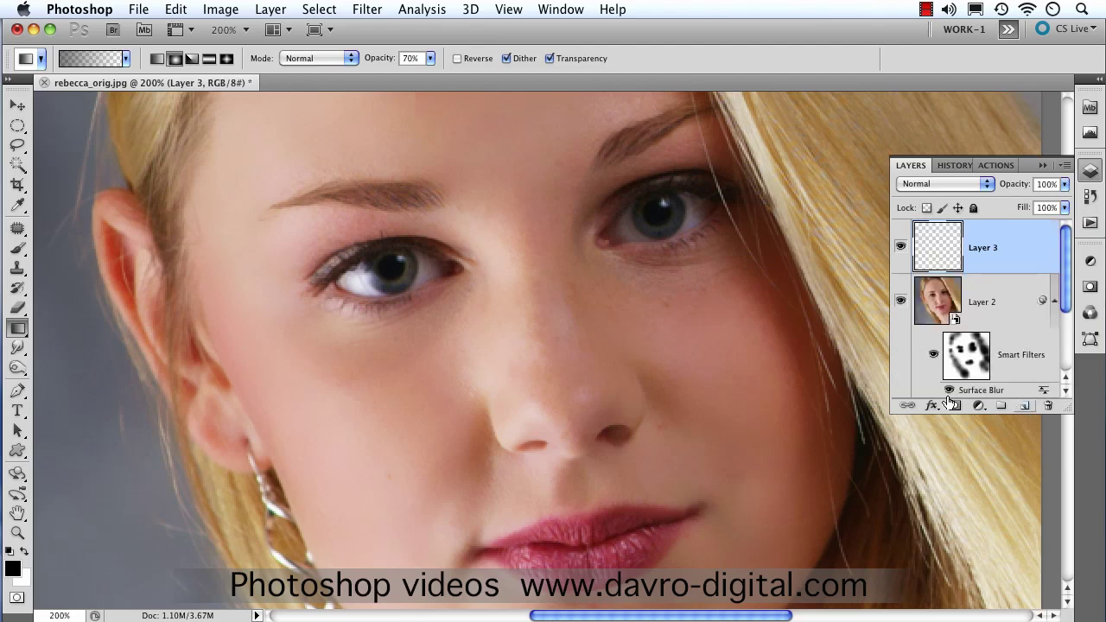
{"action": "left_click", "coordinate": [16, 249]}
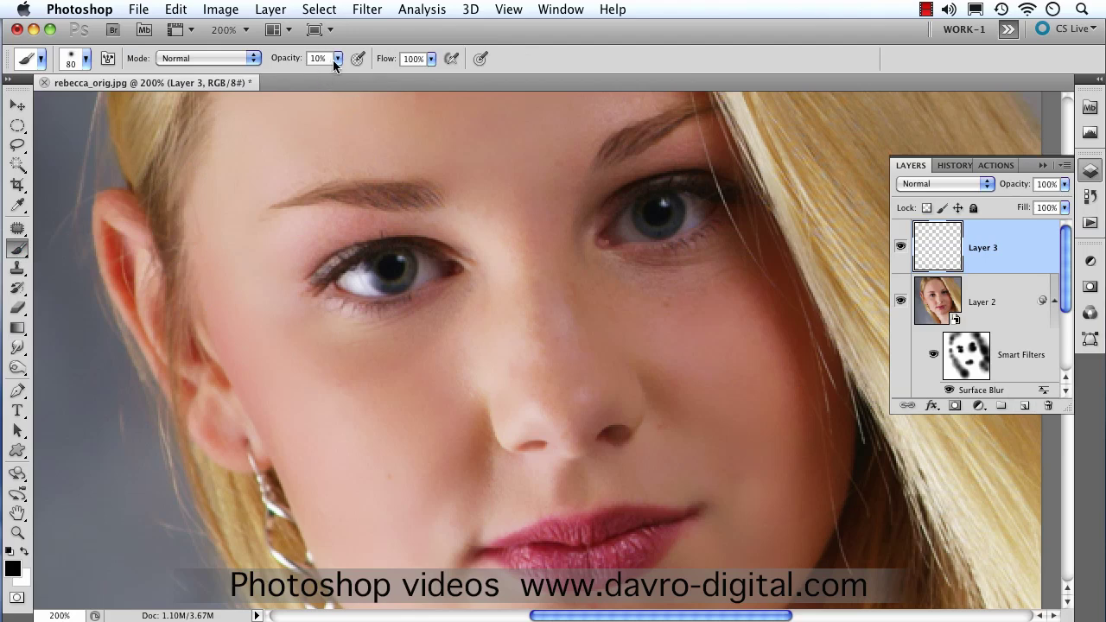
{"action": "left_click_drag", "start_coordinate": [338, 59], "coordinate": [436, 82]}
{"action": "left_click_drag", "start_coordinate": [560, 59], "coordinate": [569, 58]}
{"action": "left_click", "coordinate": [451, 59]}
{"action": "key", "text": "2"}
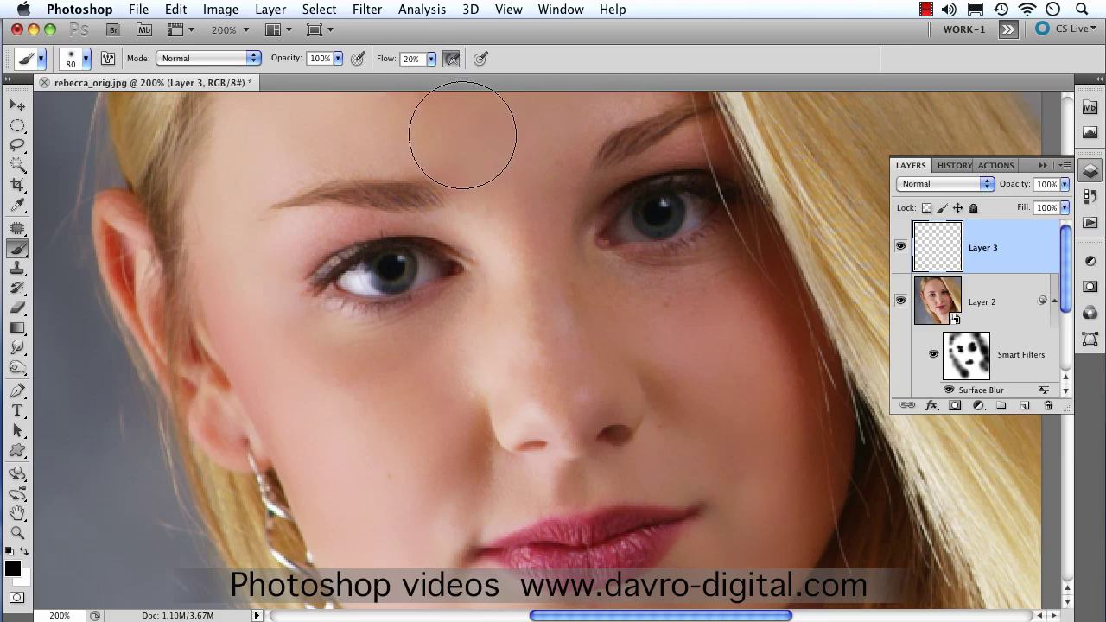
Set the brush to 39 px size with 0% hardness
{"action": "right_click", "coordinate": [702, 313]}
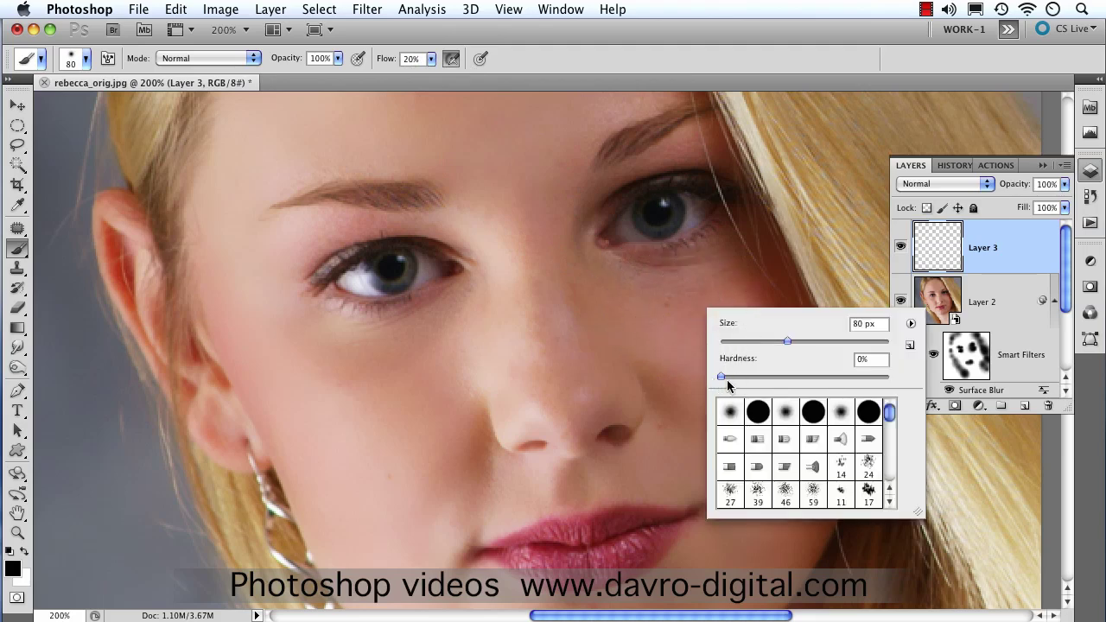
{"action": "left_click_drag", "start_coordinate": [786, 341], "coordinate": [752, 342]}
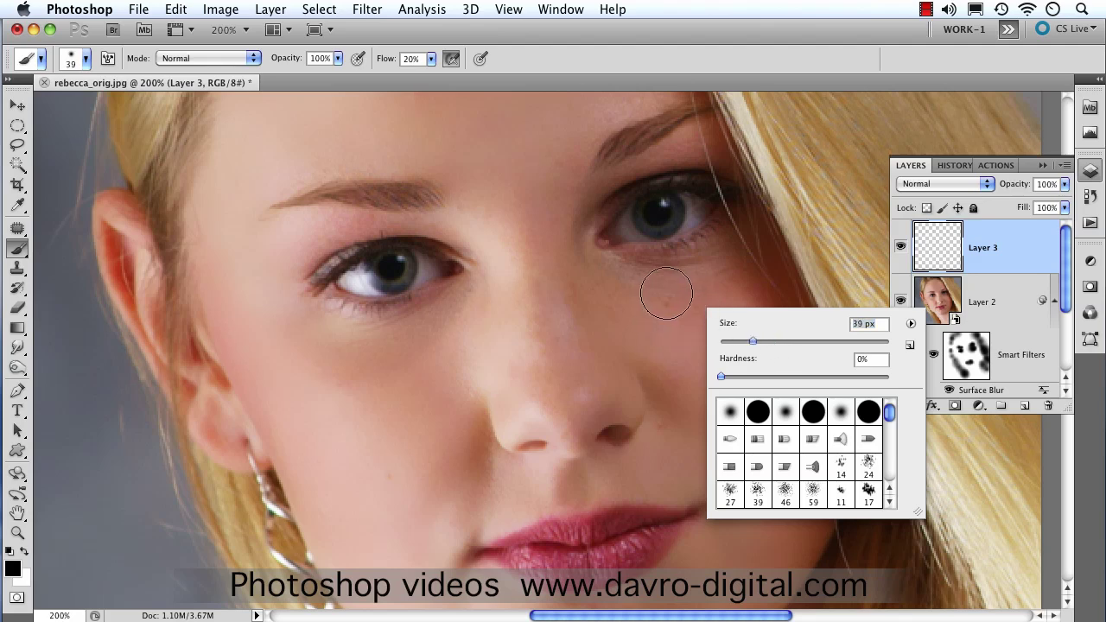
{"action": "key", "text": "Return"}
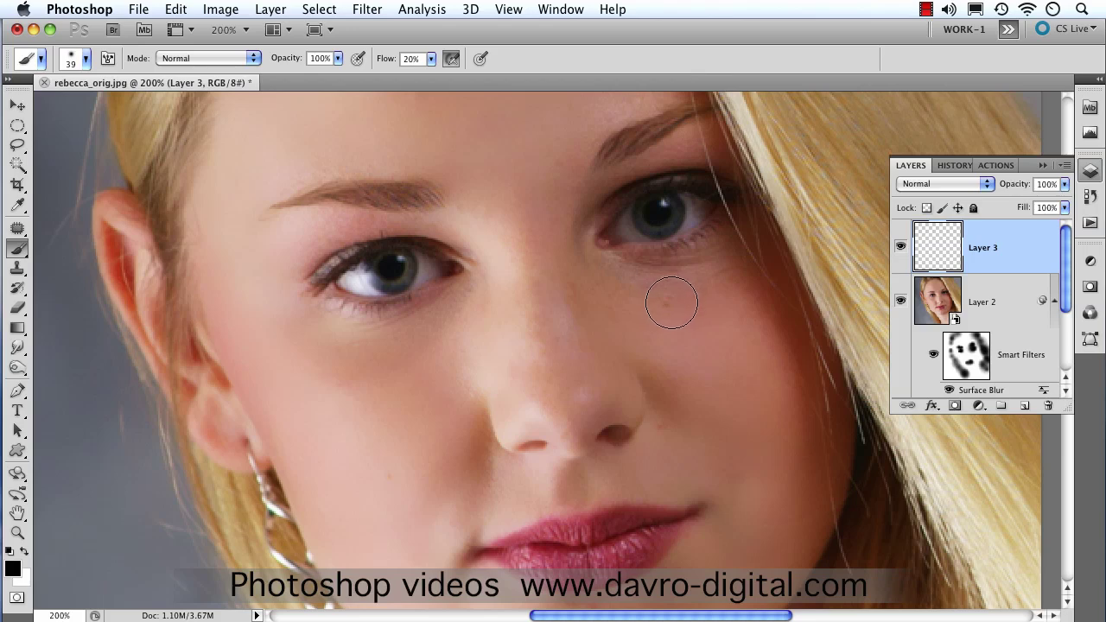
{"action": "key", "text": "i"}
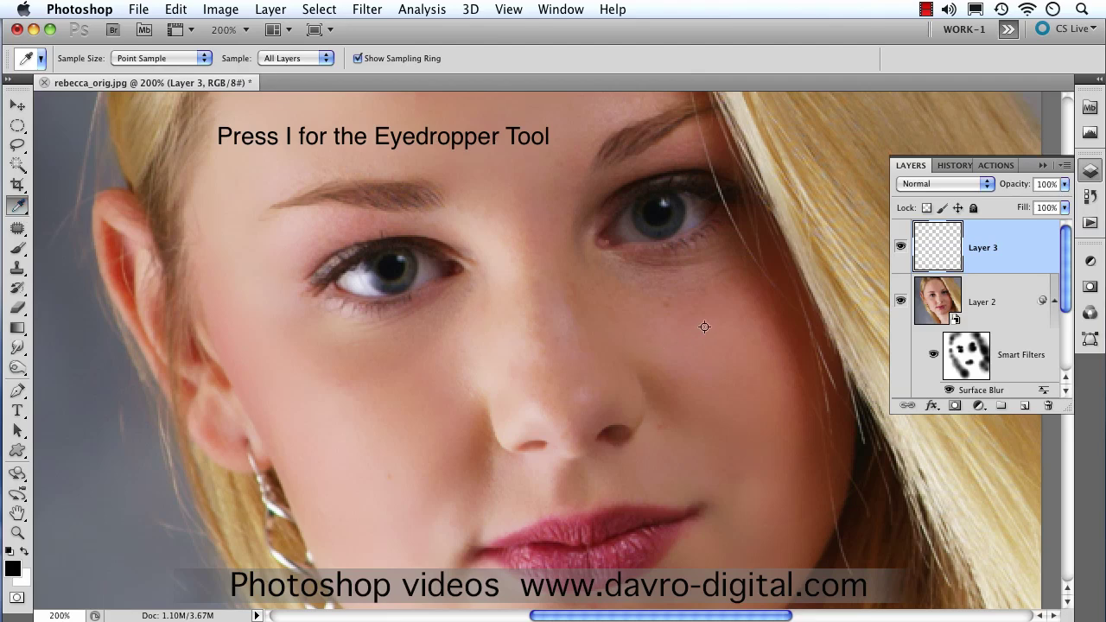
Sample the cheek's skin tone and paint it softly over the cheek on Layer 3
{"action": "left_click", "coordinate": [647, 300]}
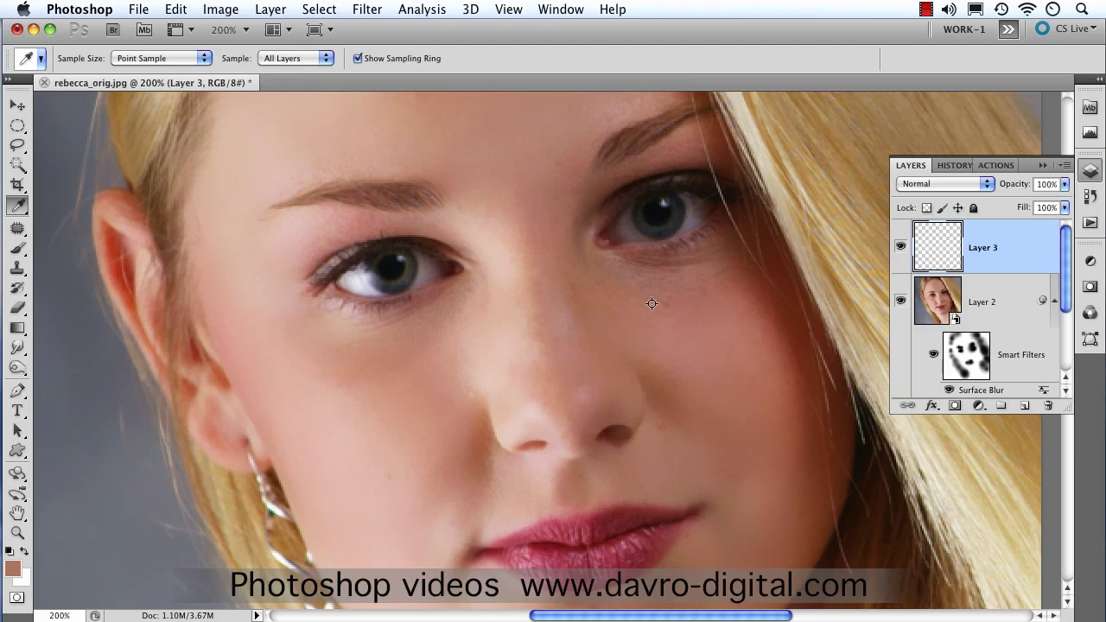
{"action": "key", "text": "b"}
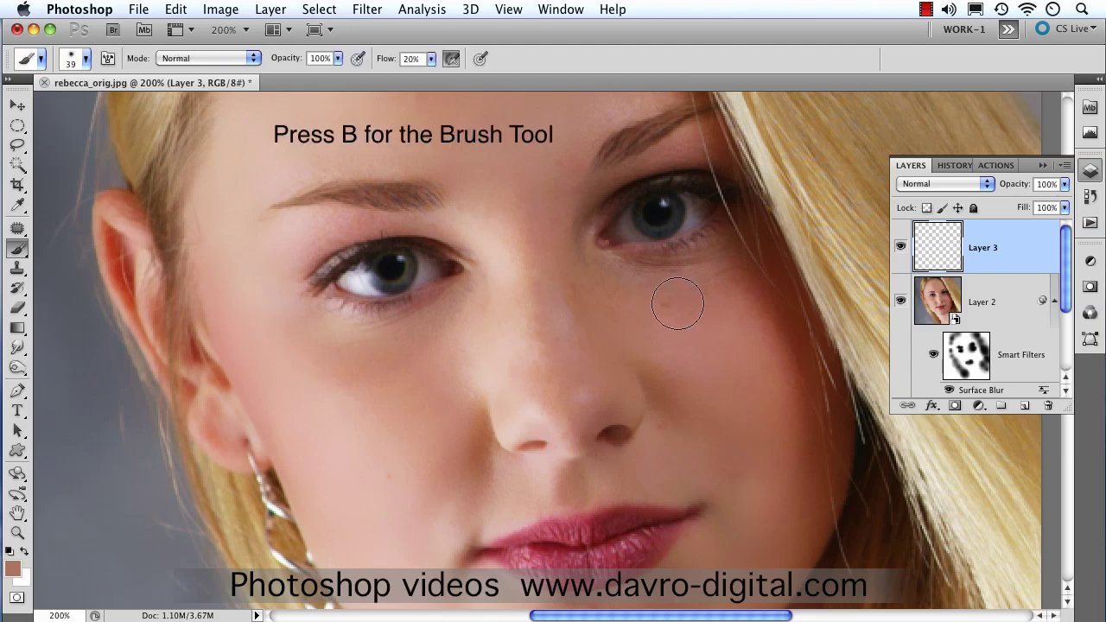
{"action": "mouse_move", "coordinate": [680, 300]}
{"action": "left_mouse_down"}
{"action": "mouse_move", "coordinate": [630, 284]}
{"action": "mouse_move", "coordinate": [685, 299]}
{"action": "mouse_move", "coordinate": [701, 288]}
{"action": "mouse_move", "coordinate": [694, 279]}
{"action": "mouse_move", "coordinate": [620, 273]}
{"action": "mouse_move", "coordinate": [610, 259]}
{"action": "mouse_move", "coordinate": [605, 271]}
{"action": "mouse_move", "coordinate": [636, 306]}
{"action": "mouse_move", "coordinate": [741, 309]}
{"action": "mouse_move", "coordinate": [730, 322]}
{"action": "left_mouse_up"}
{"action": "key", "text": "i"}
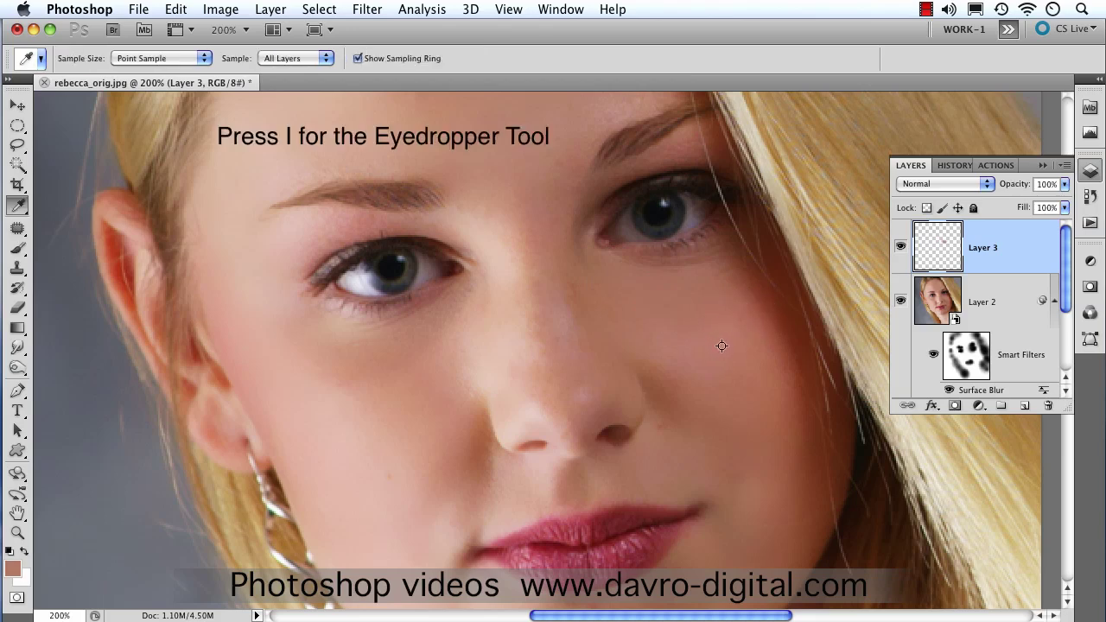
{"action": "key", "text": "b"}
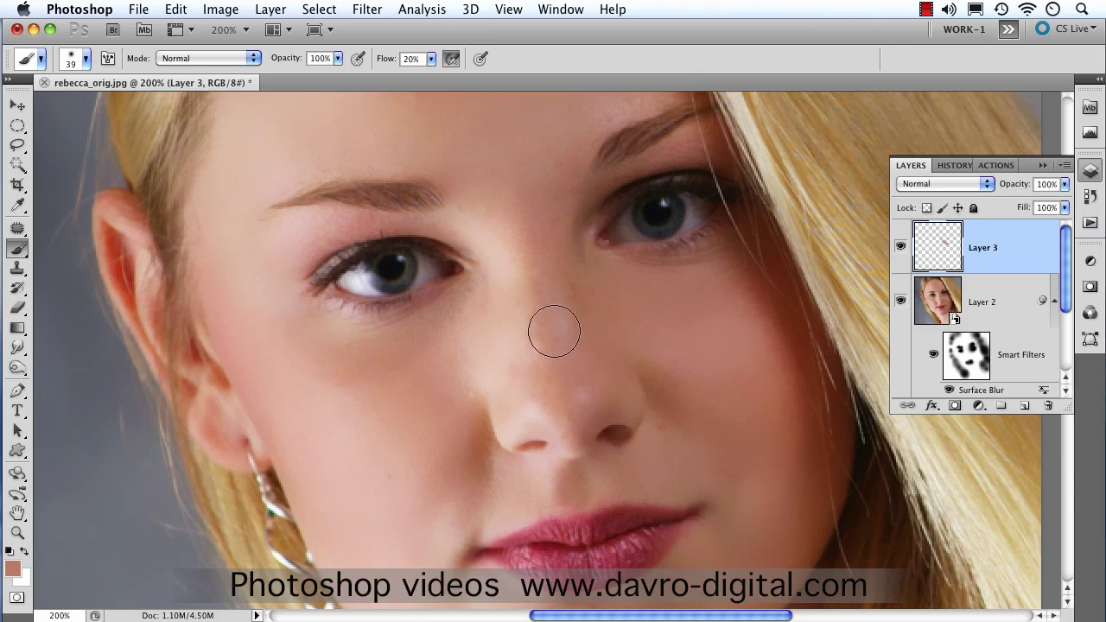
{"action": "key", "text": "i"}
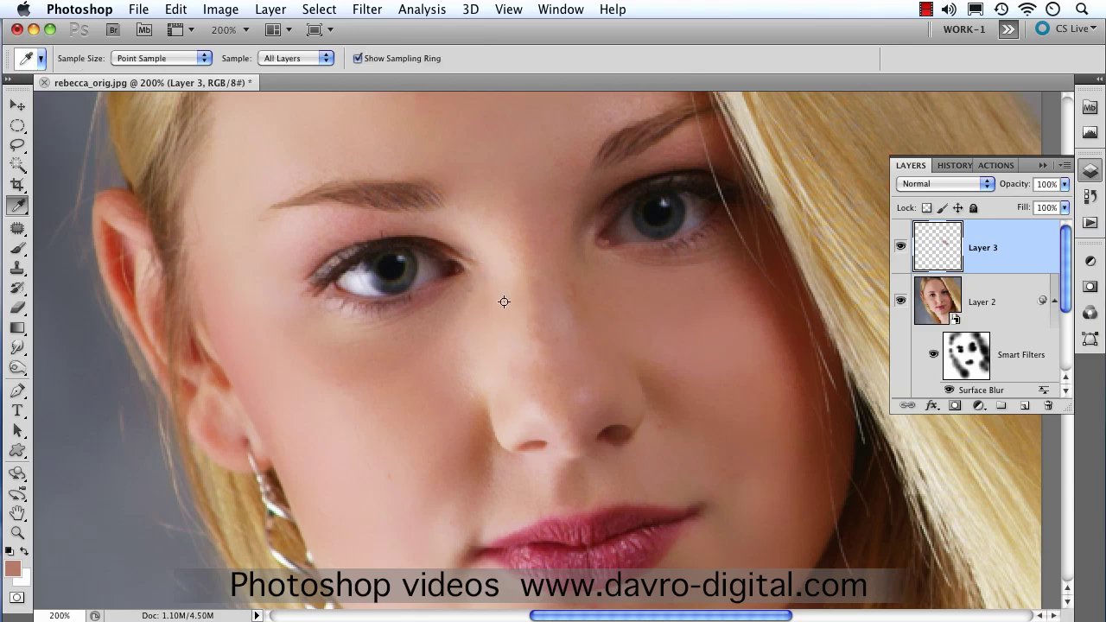
Sample nose skin tones and paint over the nose bridge and tip, undoing a stray nostril stroke
{"action": "left_click", "coordinate": [505, 302]}
{"action": "key", "text": "b"}
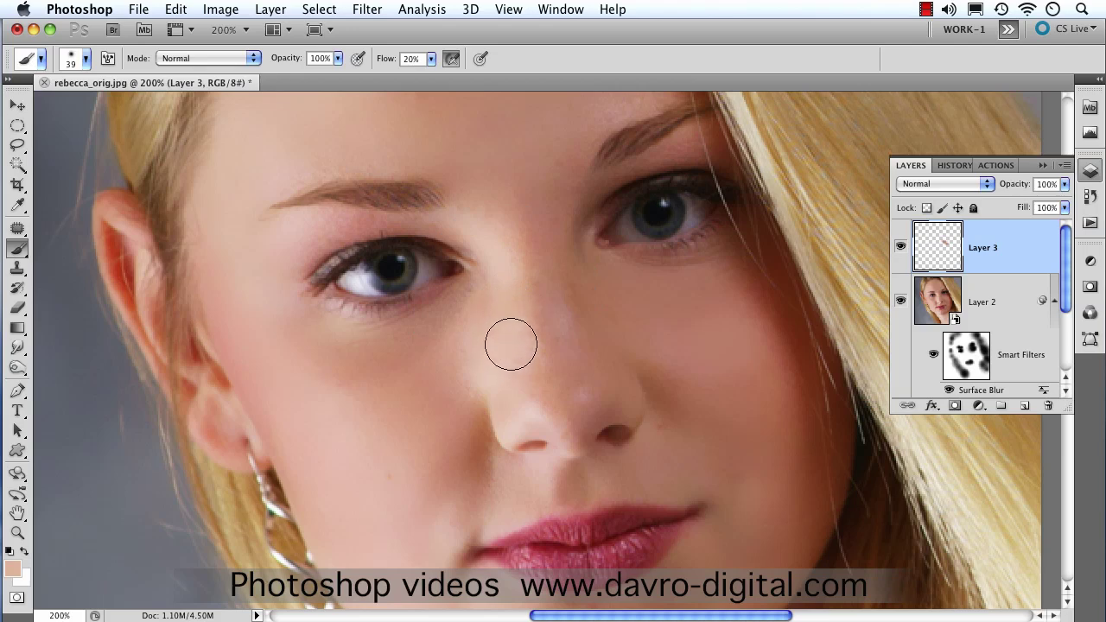
{"action": "mouse_move", "coordinate": [505, 350]}
{"action": "left_mouse_down"}
{"action": "mouse_move", "coordinate": [487, 375]}
{"action": "mouse_move", "coordinate": [528, 353]}
{"action": "mouse_move", "coordinate": [557, 378]}
{"action": "left_mouse_up"}
{"action": "key", "text": "i"}
{"action": "left_click", "coordinate": [536, 383]}
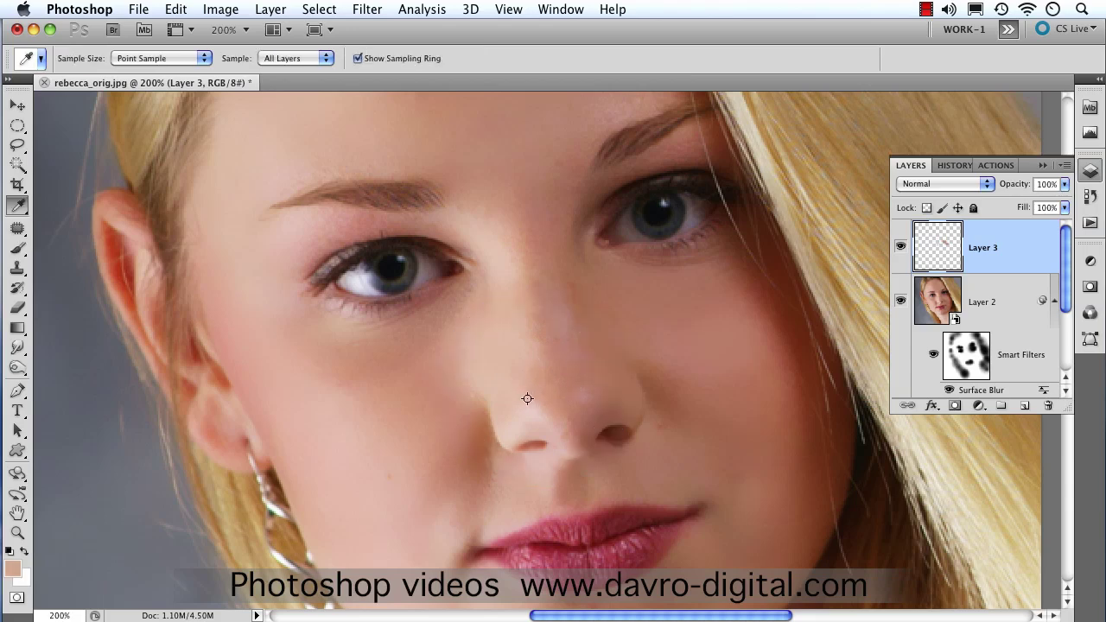
{"action": "key", "text": "b"}
{"action": "mouse_move", "coordinate": [524, 415]}
{"action": "left_mouse_down"}
{"action": "mouse_move", "coordinate": [536, 400]}
{"action": "mouse_move", "coordinate": [481, 444]}
{"action": "left_mouse_up"}
{"action": "key", "text": "super+z"}
{"action": "mouse_move", "coordinate": [582, 388]}
{"action": "left_mouse_down"}
{"action": "mouse_move", "coordinate": [608, 372]}
{"action": "mouse_move", "coordinate": [583, 386]}
{"action": "left_mouse_up"}
Paint more skin tone over the nose bridge and beside the right nostril, panning toward the lips
{"action": "key", "text": "i"}
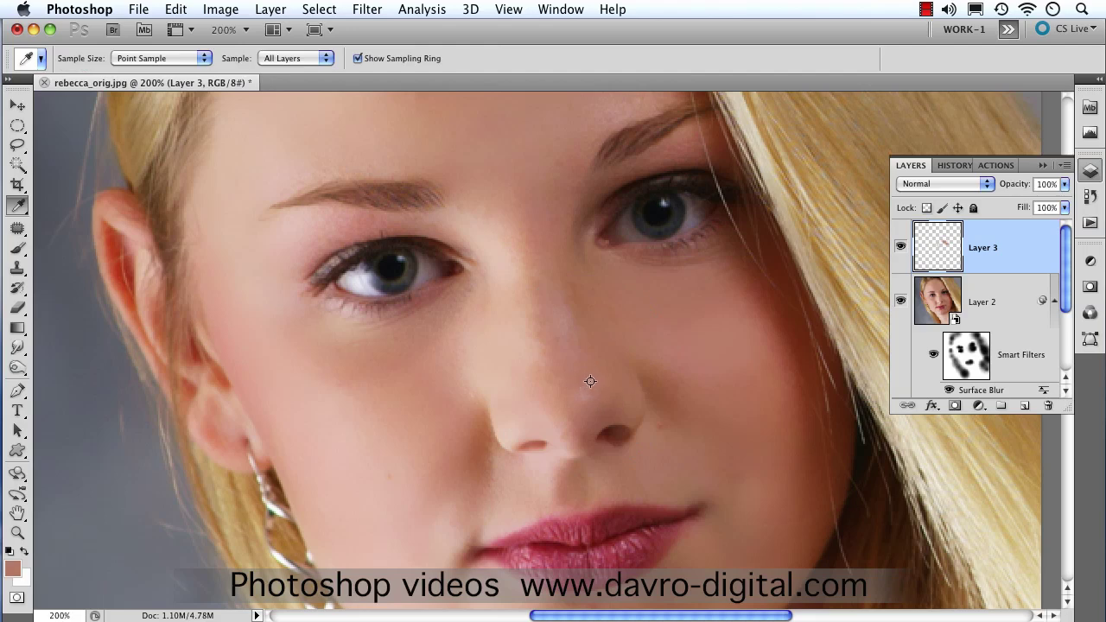
{"action": "key", "text": "b"}
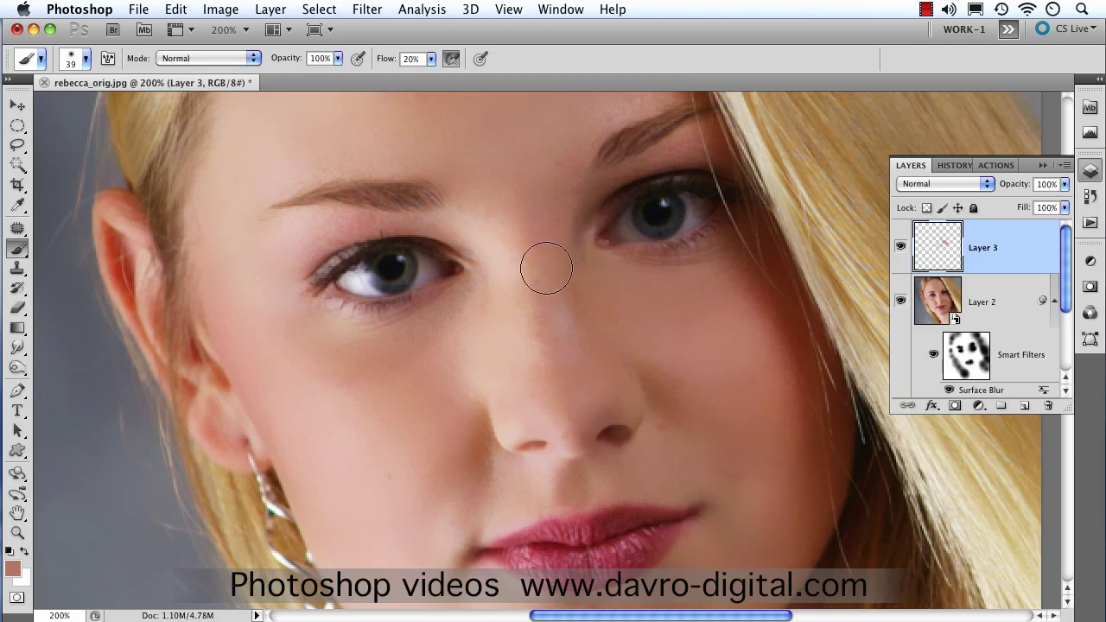
{"action": "key", "text": "i"}
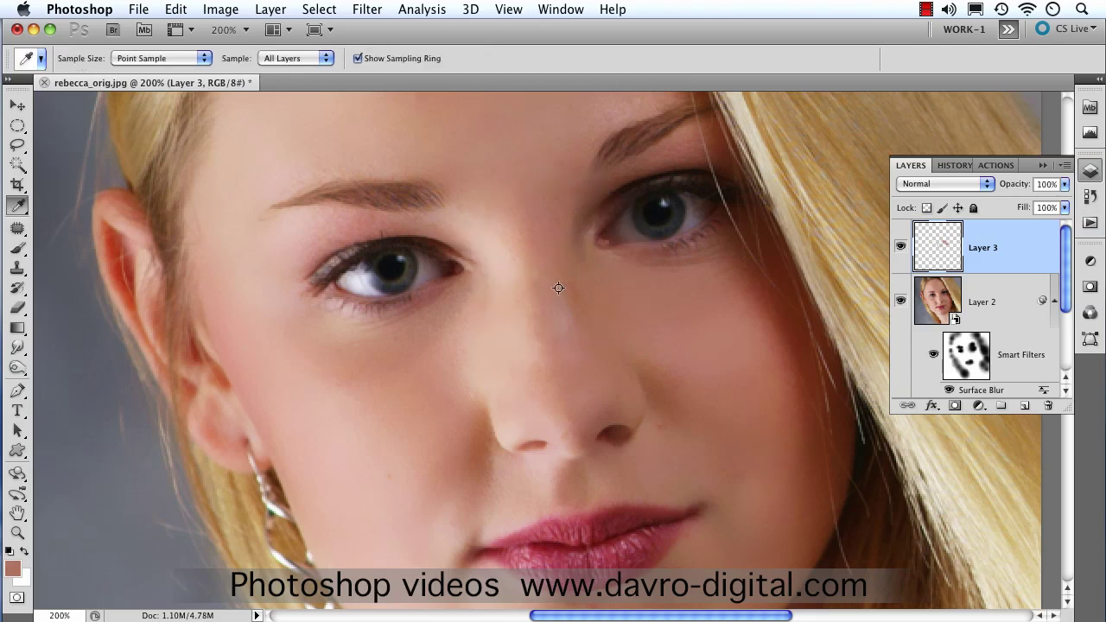
{"action": "key", "text": "b"}
{"action": "left_click_drag", "start_coordinate": [562, 313], "coordinate": [570, 323]}
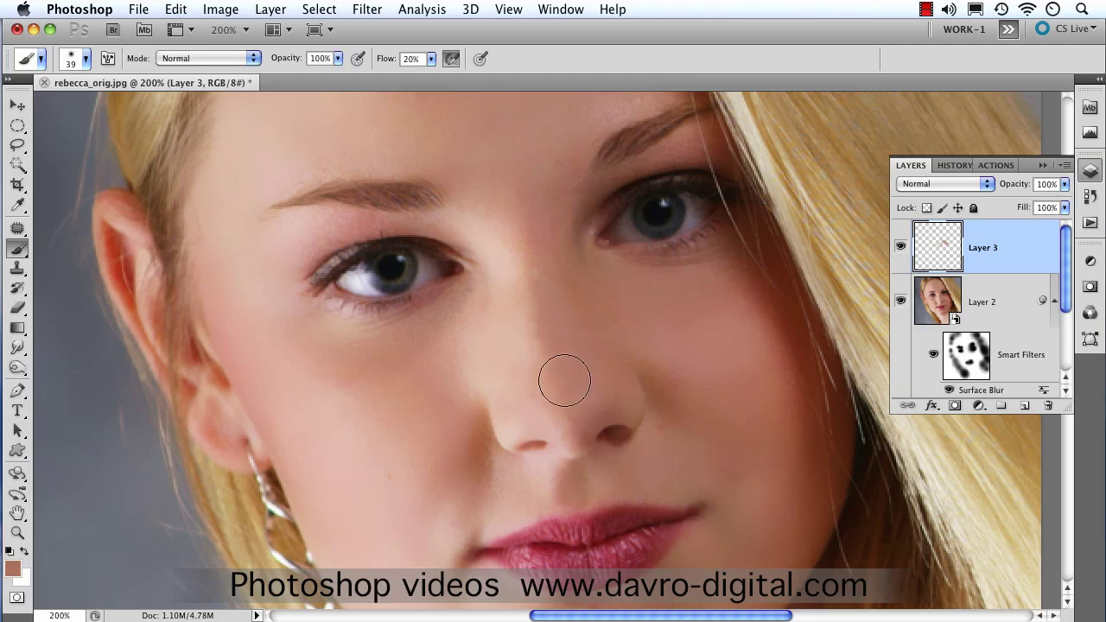
{"action": "key", "text": "space"}
{"action": "mouse_move", "coordinate": [439, 487]}
{"action": "left_mouse_down"}
{"action": "mouse_move", "coordinate": [473, 343]}
{"action": "mouse_move", "coordinate": [467, 324]}
{"action": "mouse_move", "coordinate": [437, 308]}
{"action": "mouse_move", "coordinate": [424, 320]}
{"action": "left_mouse_up"}
{"action": "left_click_drag", "start_coordinate": [647, 277], "coordinate": [631, 310]}
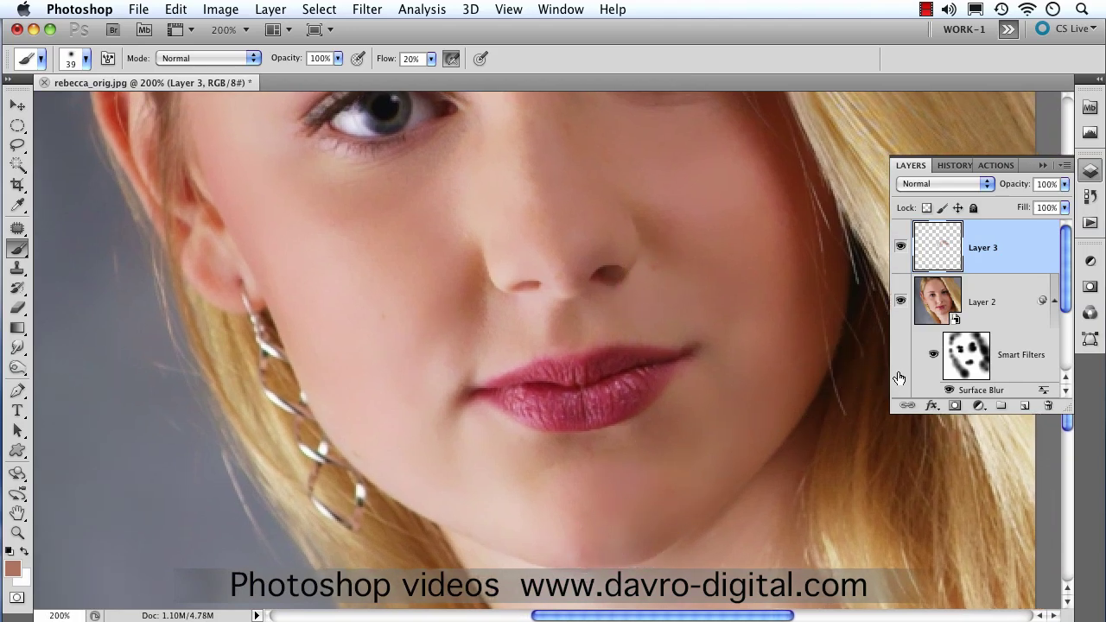
Rename Layer 3 to 'skin'
{"action": "double_click", "coordinate": [985, 248]}
{"action": "type", "text": "skin"}
{"action": "key", "text": "Return"}
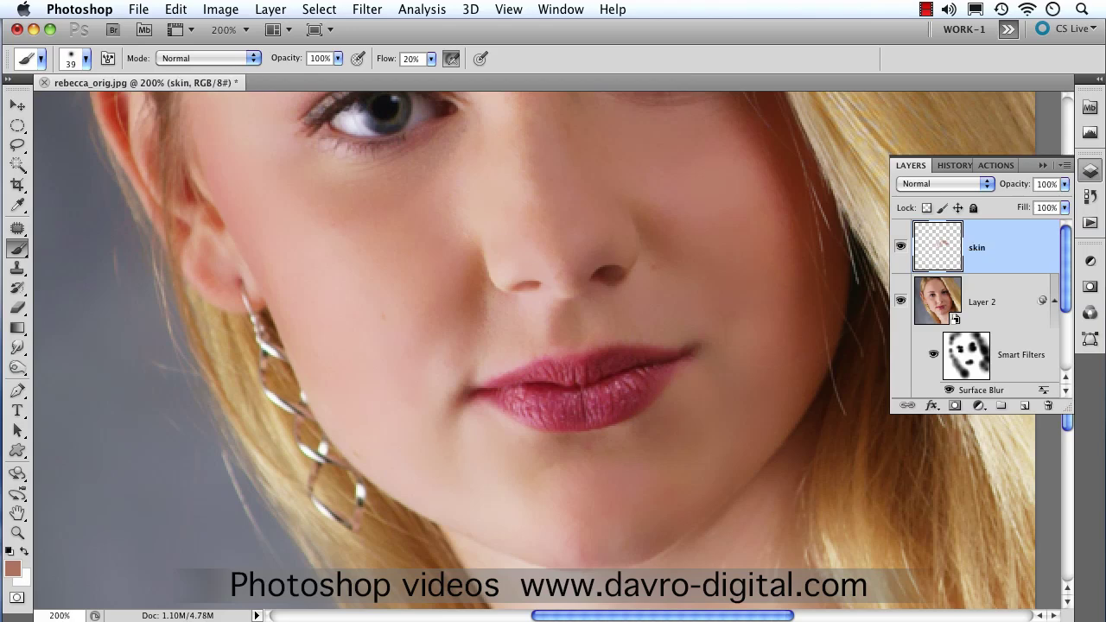
Add a new empty layer above Layer 2 and name it 'blemishish'
{"action": "left_click", "coordinate": [999, 306]}
{"action": "left_click", "coordinate": [1025, 406]}
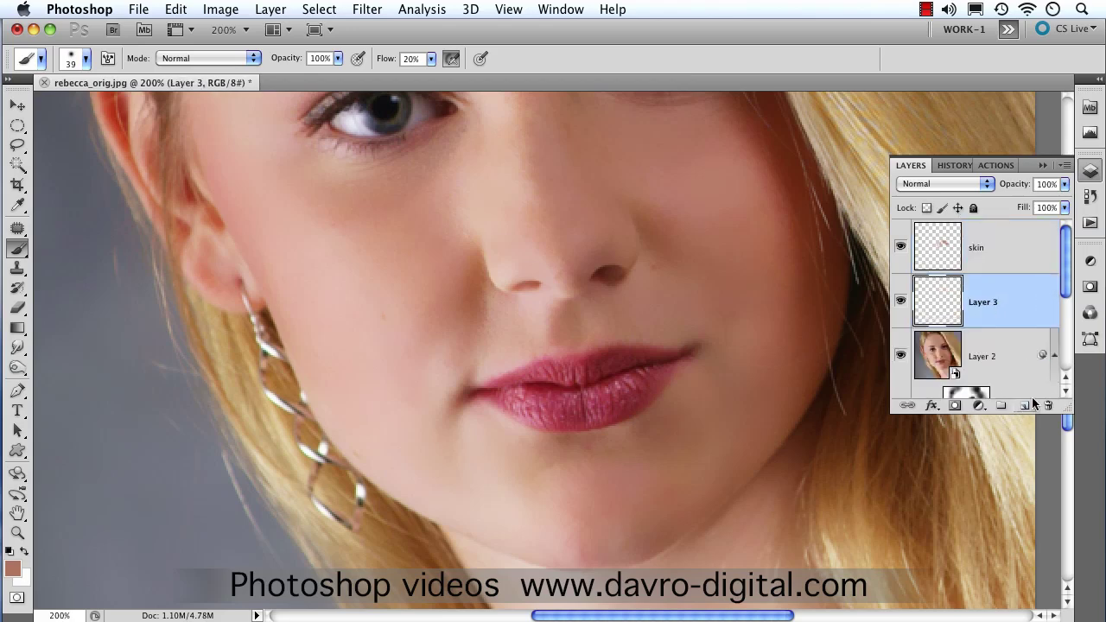
{"action": "double_click", "coordinate": [985, 304]}
{"action": "type", "text": "blemishish"}
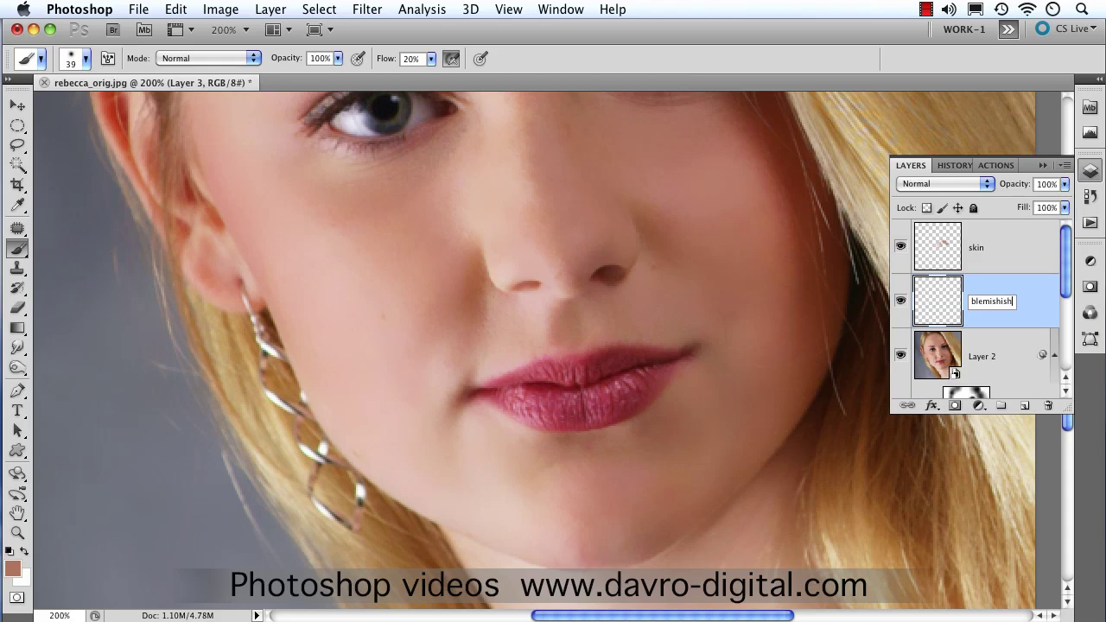
{"action": "key", "text": "Return"}
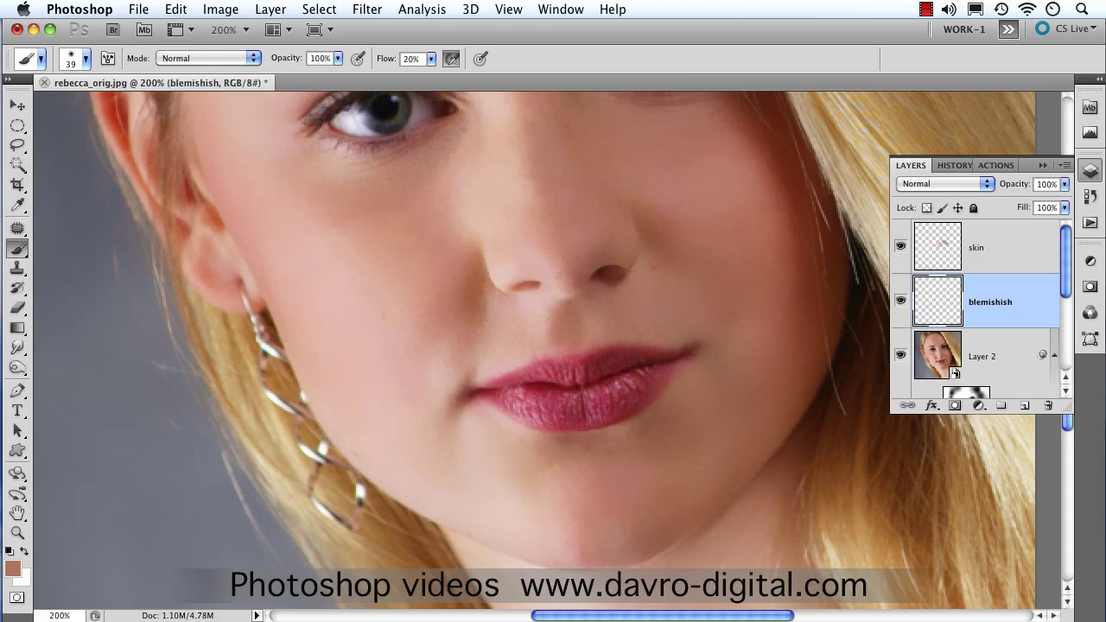
Select the Spot Healing Brush and shrink it from 45 to a smaller size
{"action": "left_click", "coordinate": [19, 229]}
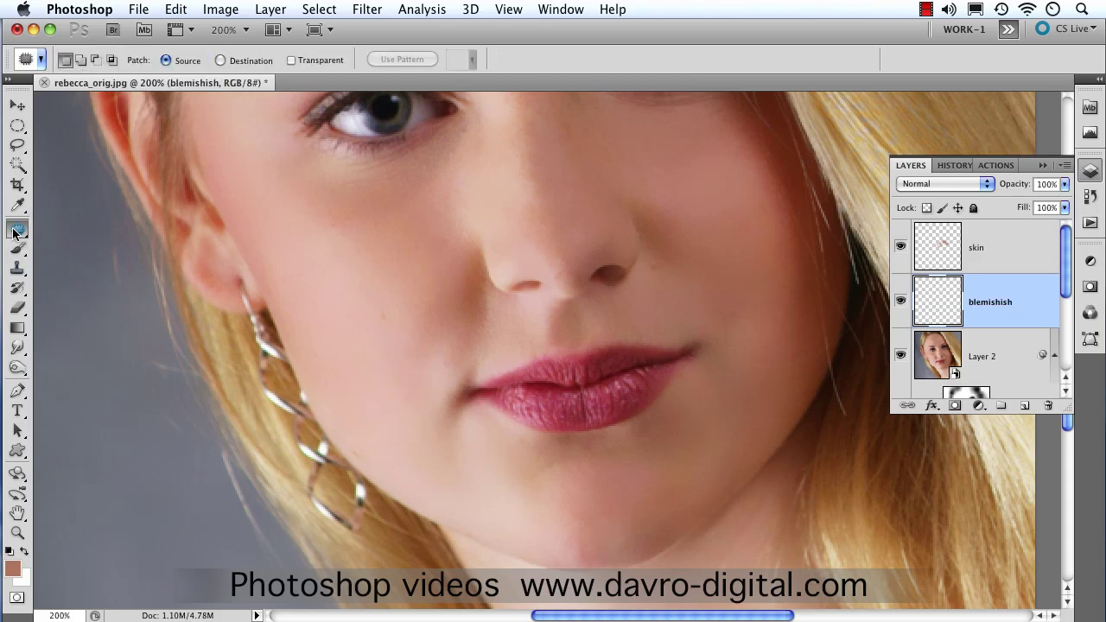
{"action": "left_click", "coordinate": [95, 226]}
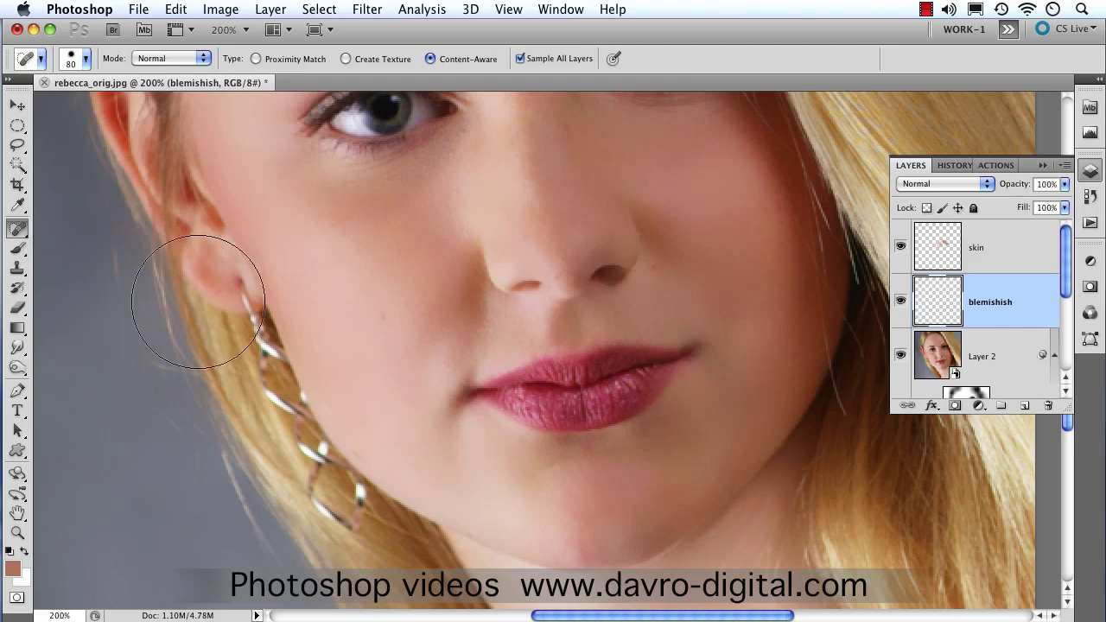
{"action": "left_click_drag", "start_coordinate": [318, 335], "coordinate": [288, 334]}
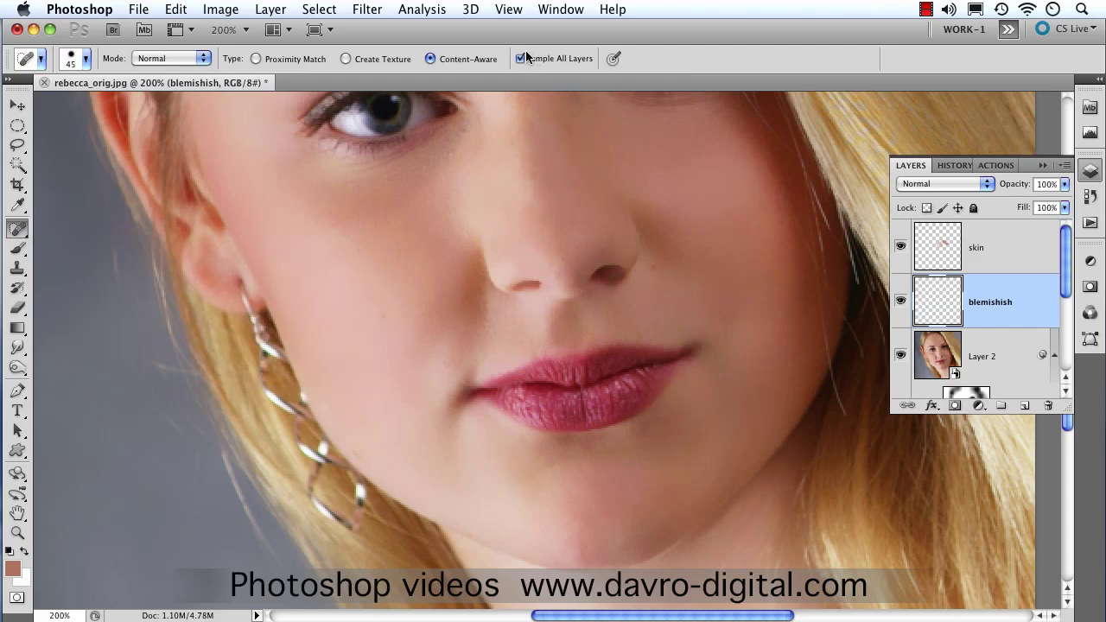
{"action": "key", "text": "bracketleft"}
{"action": "key", "text": "bracketleft"}
{"action": "key", "text": "bracketleft"}
{"action": "key", "text": "bracketleft"}
{"action": "key", "text": "bracketleft"}
{"action": "key", "text": "bracketleft"}
Heal the blemishes beside the nostril, below the lower lip, on the chin and on the forehead
{"action": "left_click", "coordinate": [653, 266]}
{"action": "left_click", "coordinate": [586, 448]}
{"action": "left_click", "coordinate": [580, 551]}
{"action": "mouse_move", "coordinate": [424, 316]}
{"action": "left_mouse_down"}
{"action": "mouse_move", "coordinate": [431, 523]}
{"action": "mouse_move", "coordinate": [414, 596]}
{"action": "left_mouse_up"}
{"action": "left_click", "coordinate": [400, 199]}
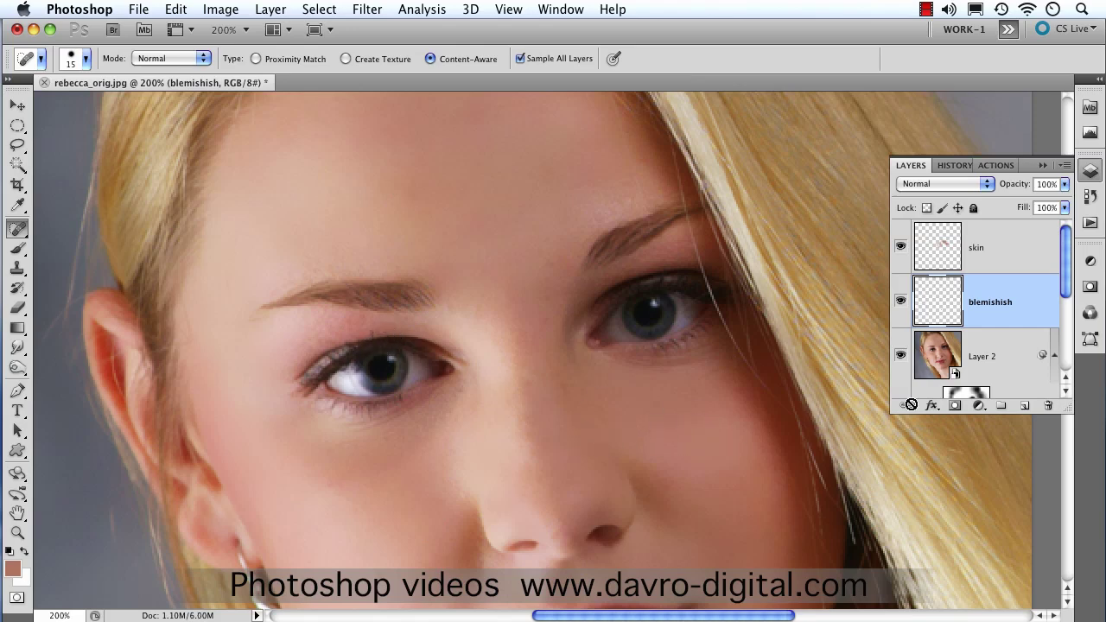
On the skin layer, sample the eyelid's light pink tone and softly paint it over the upper eyelid
{"action": "left_click", "coordinate": [1004, 253]}
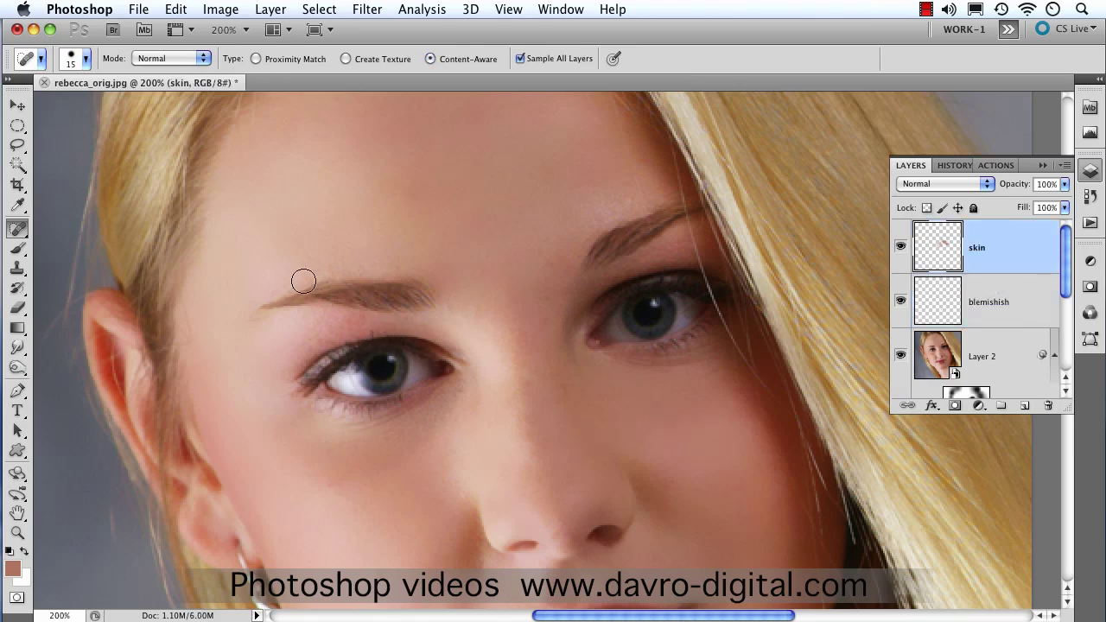
{"action": "key", "text": "i"}
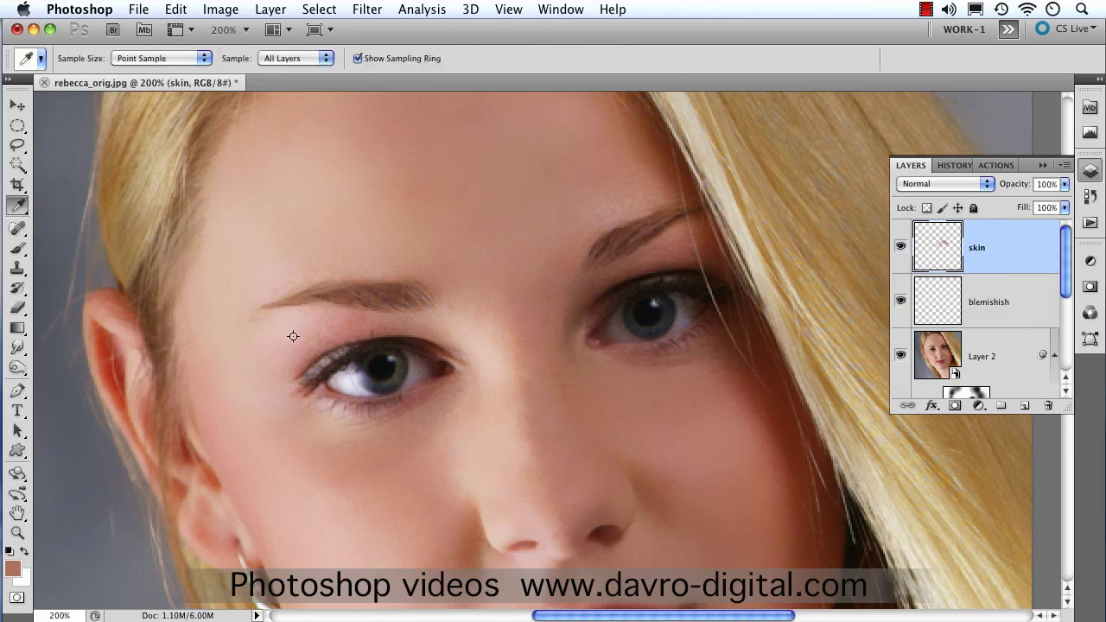
{"action": "left_click", "coordinate": [301, 333]}
{"action": "key", "text": "b"}
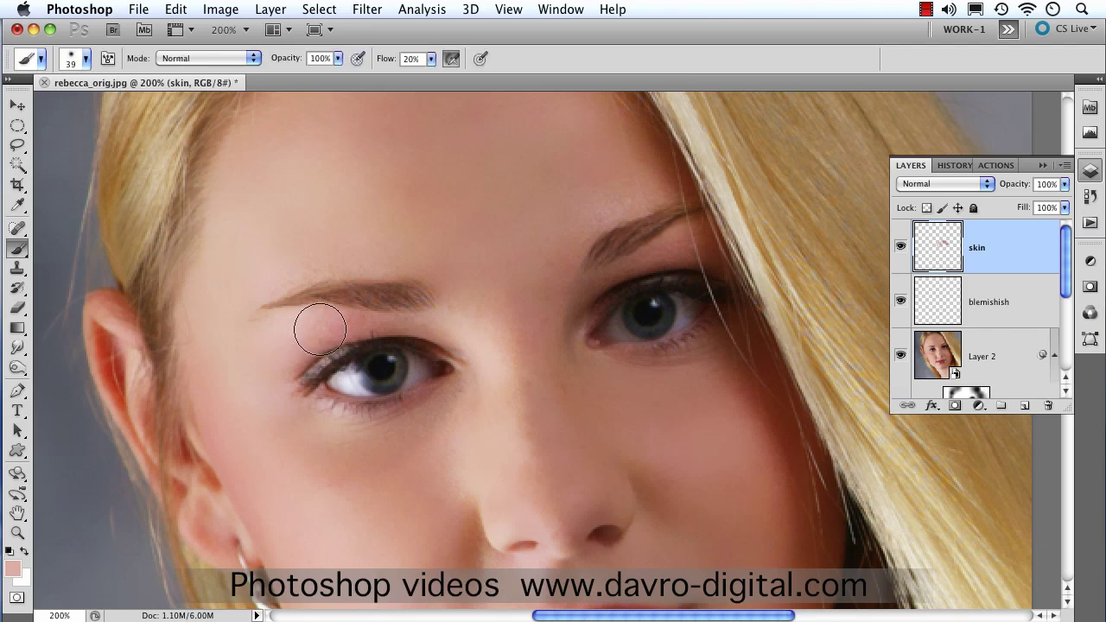
{"action": "mouse_move", "coordinate": [323, 331]}
{"action": "left_mouse_down"}
{"action": "mouse_move", "coordinate": [450, 330]}
{"action": "mouse_move", "coordinate": [447, 318]}
{"action": "mouse_move", "coordinate": [384, 302]}
{"action": "left_mouse_up"}
{"action": "key", "text": "bracketleft"}
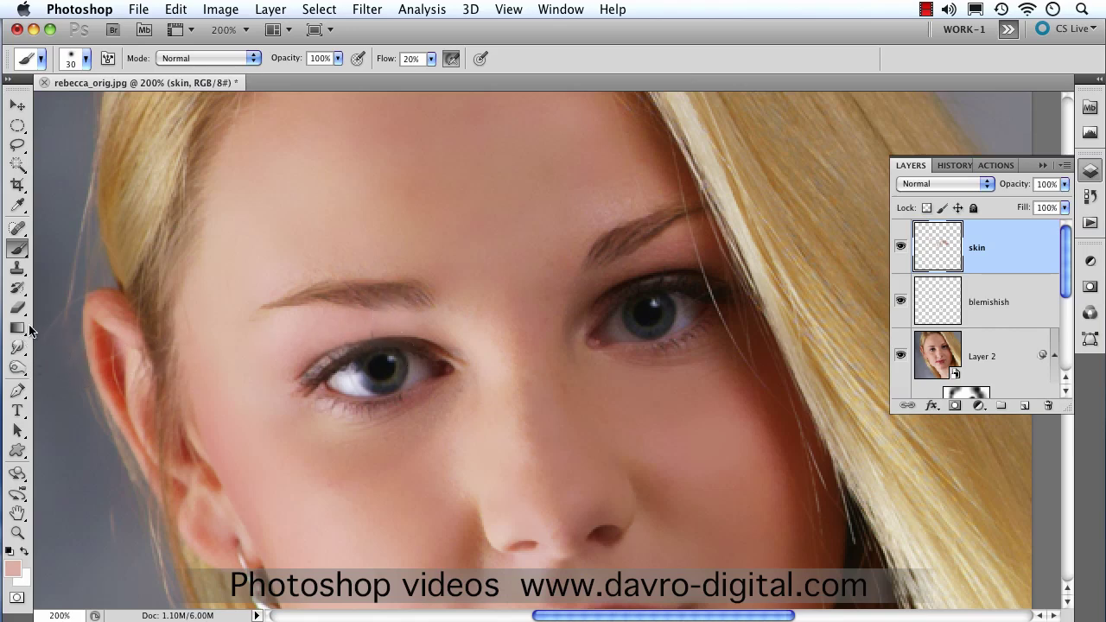
Erase the pinkish paint off the left eyebrow with an eraser shrunk to brow width
{"action": "left_click", "coordinate": [17, 307]}
{"action": "key", "text": "bracketleft"}
{"action": "key", "text": "bracketleft"}
{"action": "key", "text": "bracketleft"}
{"action": "key", "text": "bracketleft"}
{"action": "key", "text": "bracketleft"}
{"action": "key", "text": "bracketleft"}
{"action": "key", "text": "bracketleft"}
{"action": "key", "text": "bracketleft"}
{"action": "key", "text": "bracketleft"}
{"action": "key", "text": "bracketleft"}
{"action": "key", "text": "bracketleft"}
{"action": "key", "text": "bracketleft"}
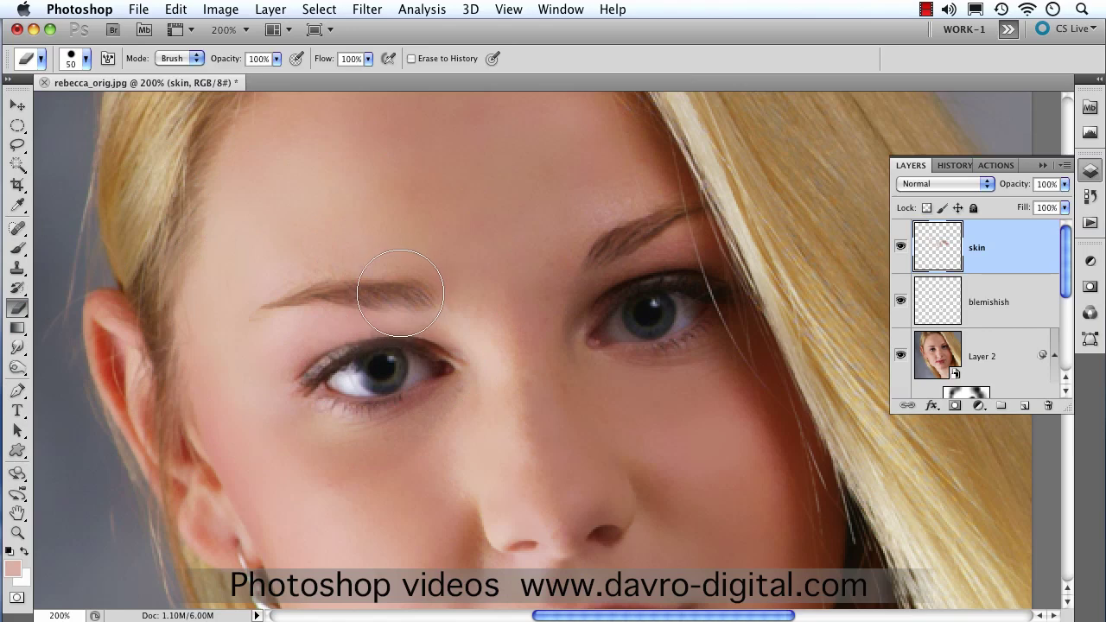
{"action": "key", "text": "bracketleft"}
{"action": "key", "text": "bracketleft"}
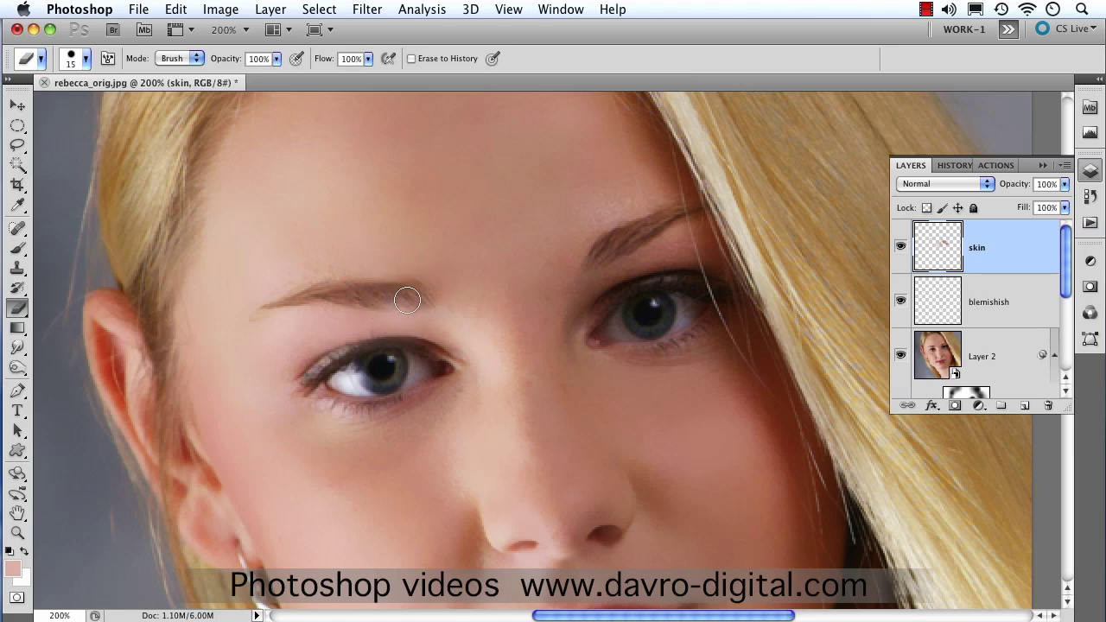
{"action": "mouse_move", "coordinate": [408, 302]}
{"action": "left_mouse_down"}
{"action": "mouse_move", "coordinate": [375, 297]}
{"action": "mouse_move", "coordinate": [424, 294]}
{"action": "mouse_move", "coordinate": [368, 299]}
{"action": "left_mouse_up"}
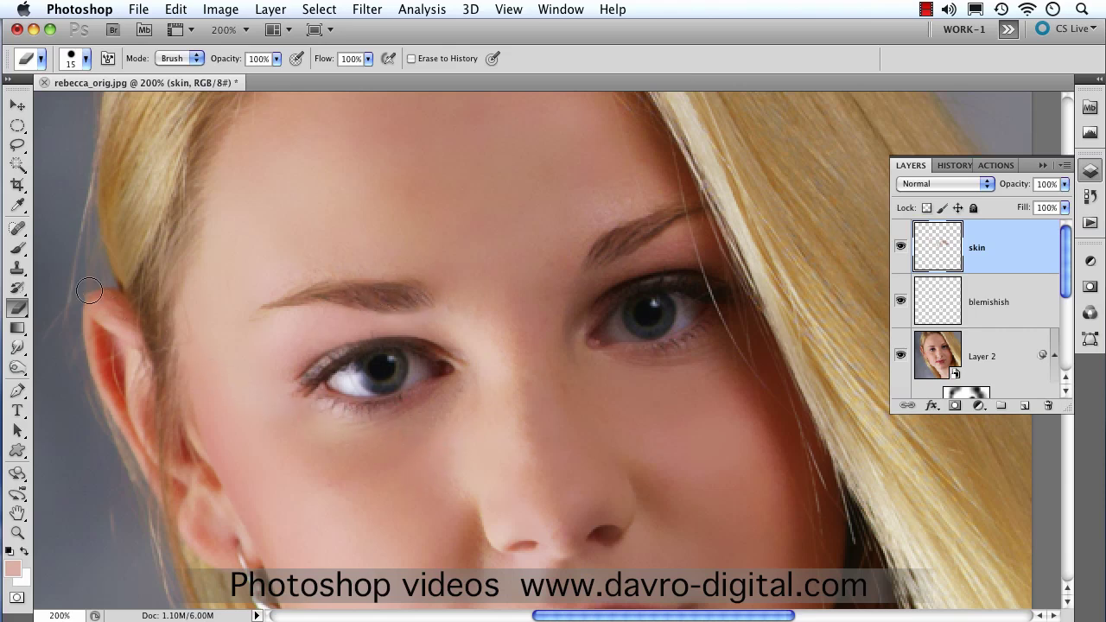
{"action": "key", "text": "i"}
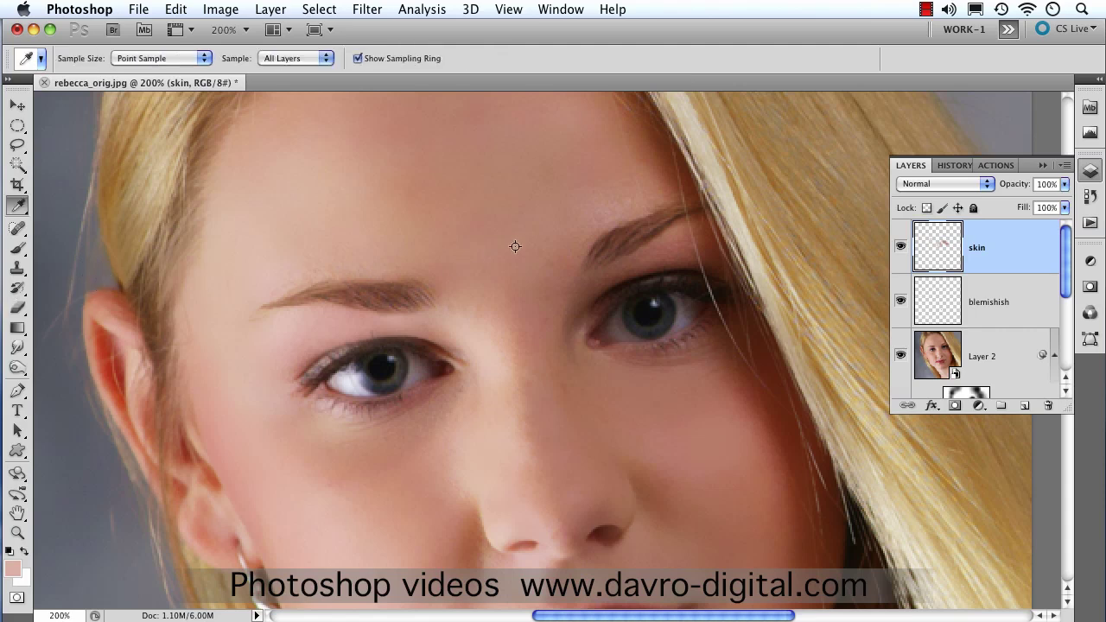
Sample the eyebrow's brown and paint faint strokes over the right eyebrow with a 20 px brush
{"action": "left_click", "coordinate": [677, 236]}
{"action": "key", "text": "b"}
{"action": "key", "text": "bracketleft"}
{"action": "mouse_move", "coordinate": [651, 256]}
{"action": "left_mouse_down"}
{"action": "mouse_move", "coordinate": [619, 265]}
{"action": "mouse_move", "coordinate": [685, 253]}
{"action": "mouse_move", "coordinate": [614, 268]}
{"action": "left_mouse_up"}
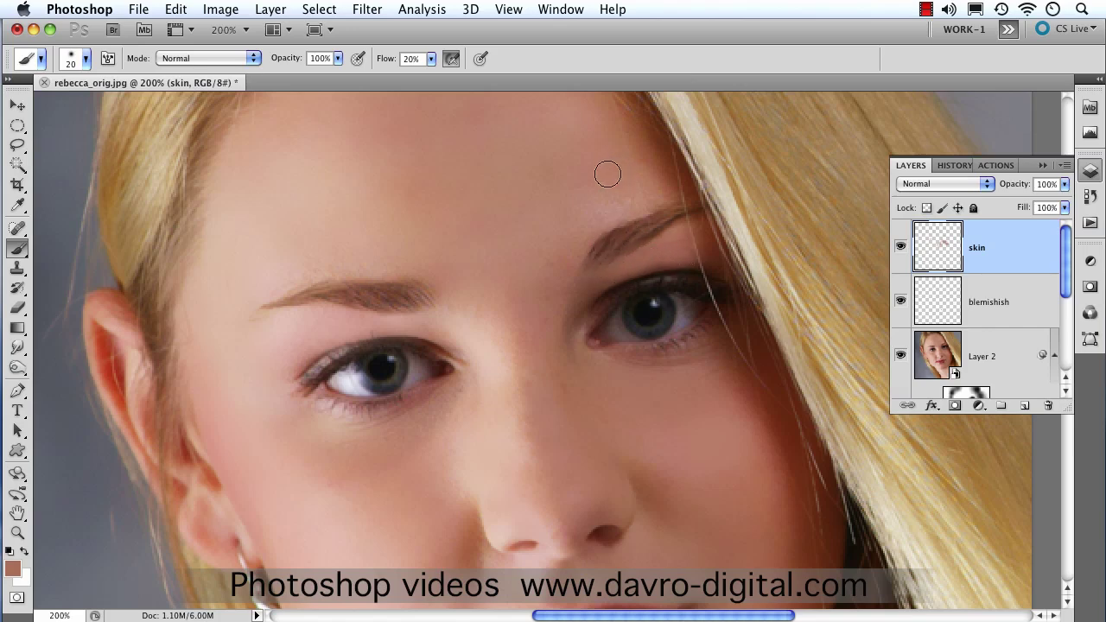
{"action": "key", "text": "i"}
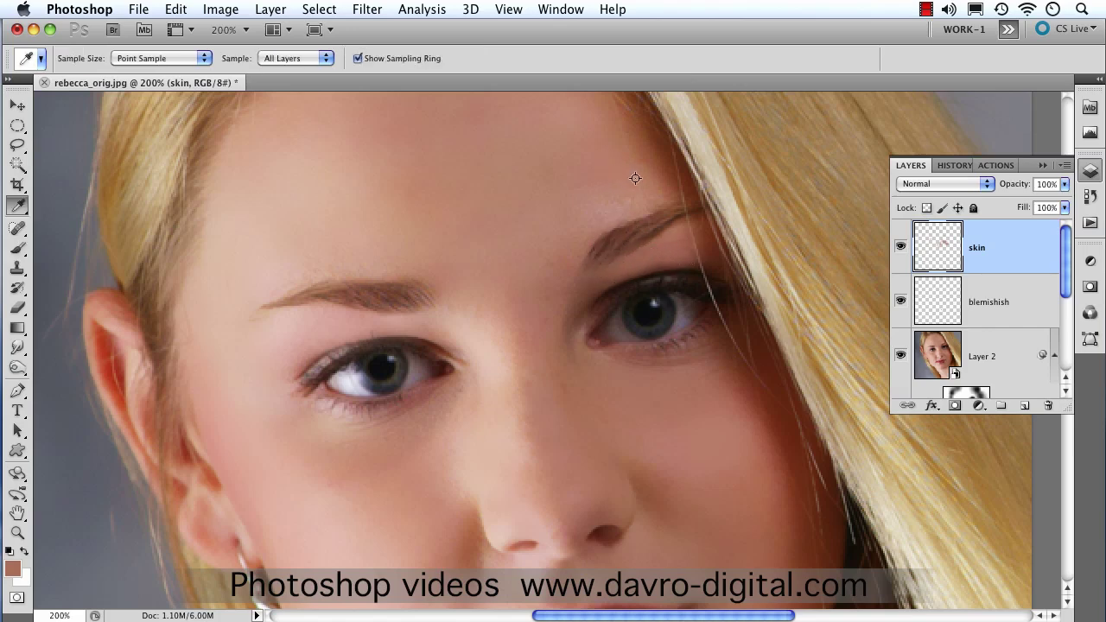
{"action": "key", "text": "b"}
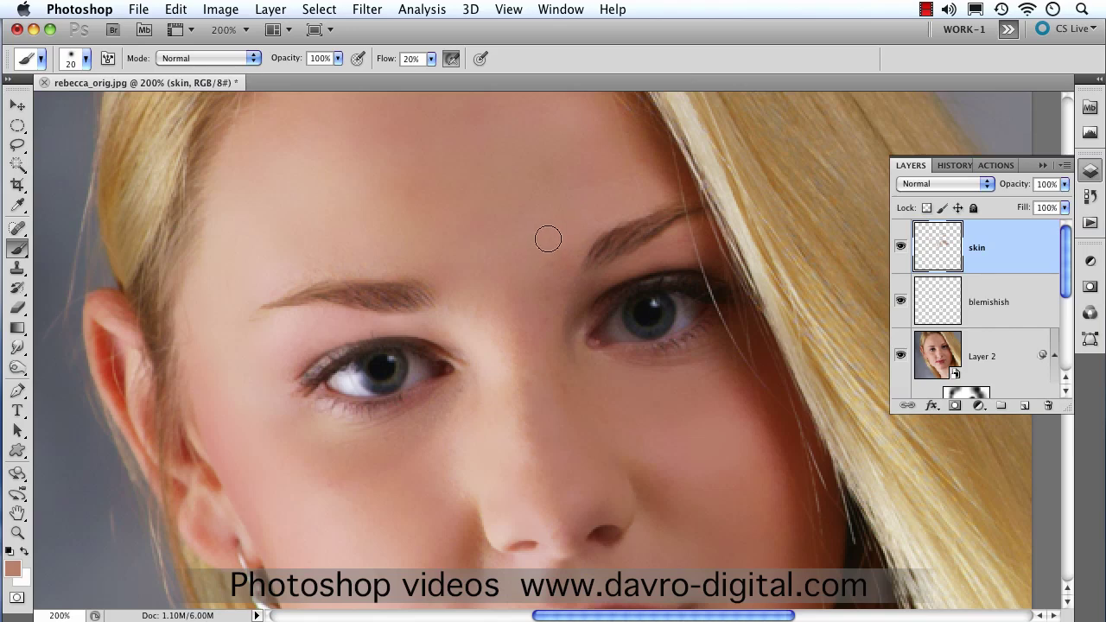
{"action": "left_click_drag", "start_coordinate": [541, 457], "coordinate": [526, 259]}
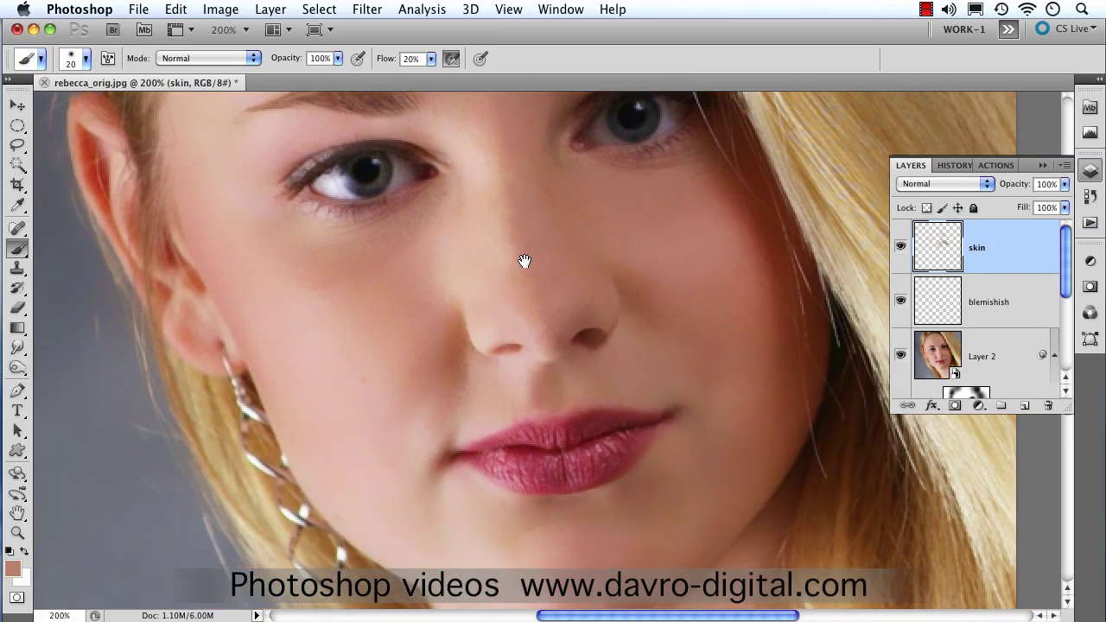
{"action": "left_click_drag", "start_coordinate": [374, 365], "coordinate": [347, 446]}
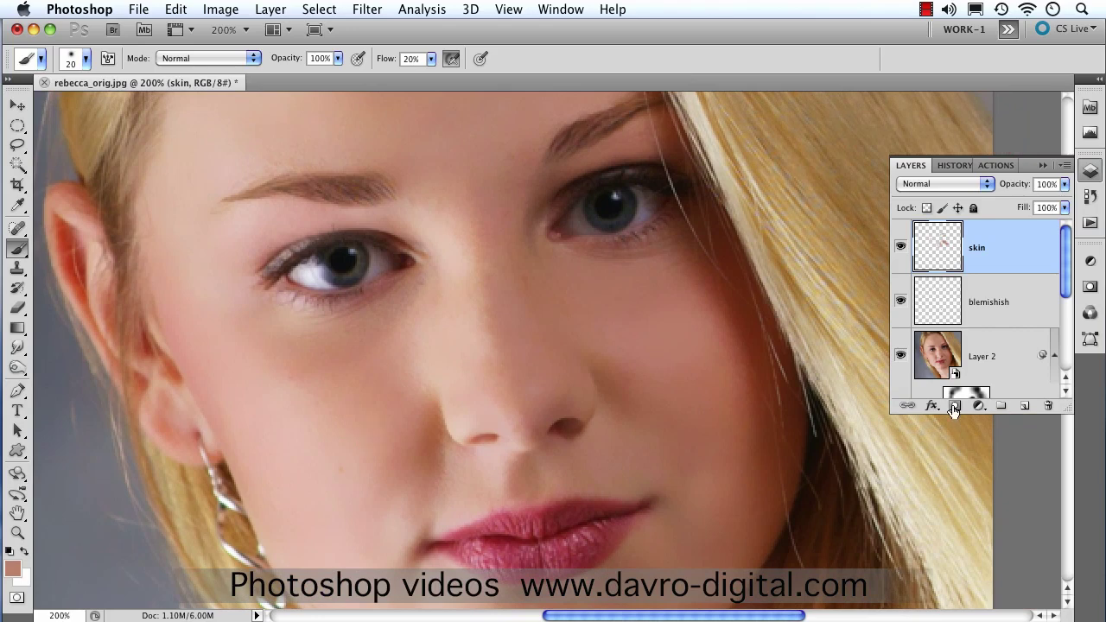
Add a new layer above skin, set its blend mode to Color, and name it 'eyes'
{"action": "left_click", "coordinate": [1027, 407]}
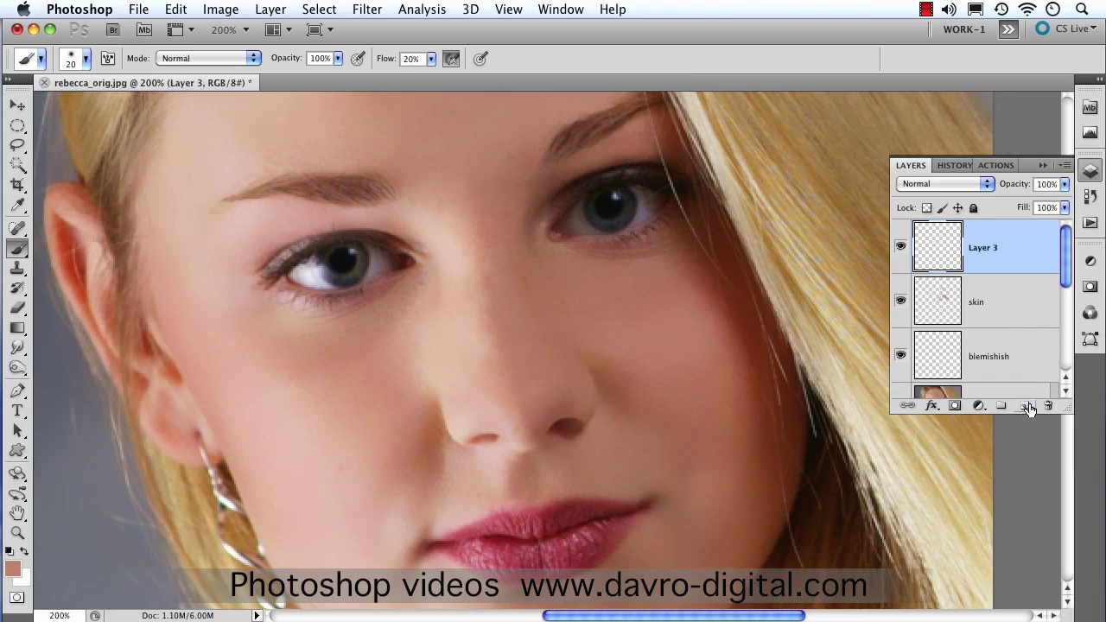
{"action": "left_click", "coordinate": [951, 185]}
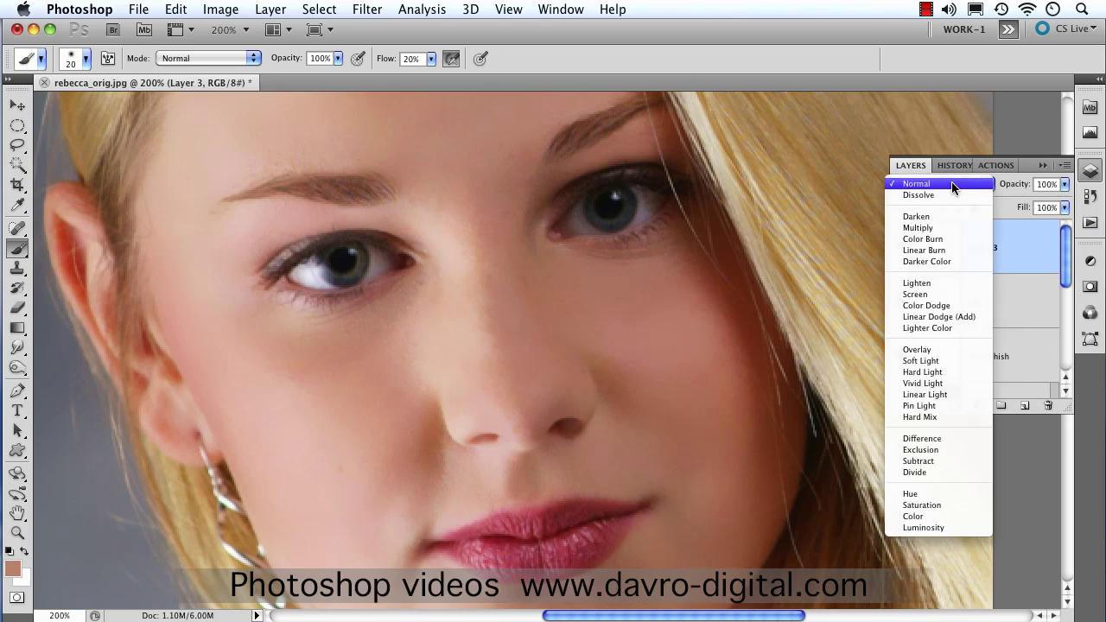
{"action": "left_click", "coordinate": [914, 516]}
{"action": "double_click", "coordinate": [986, 248]}
{"action": "type", "text": "eye"}
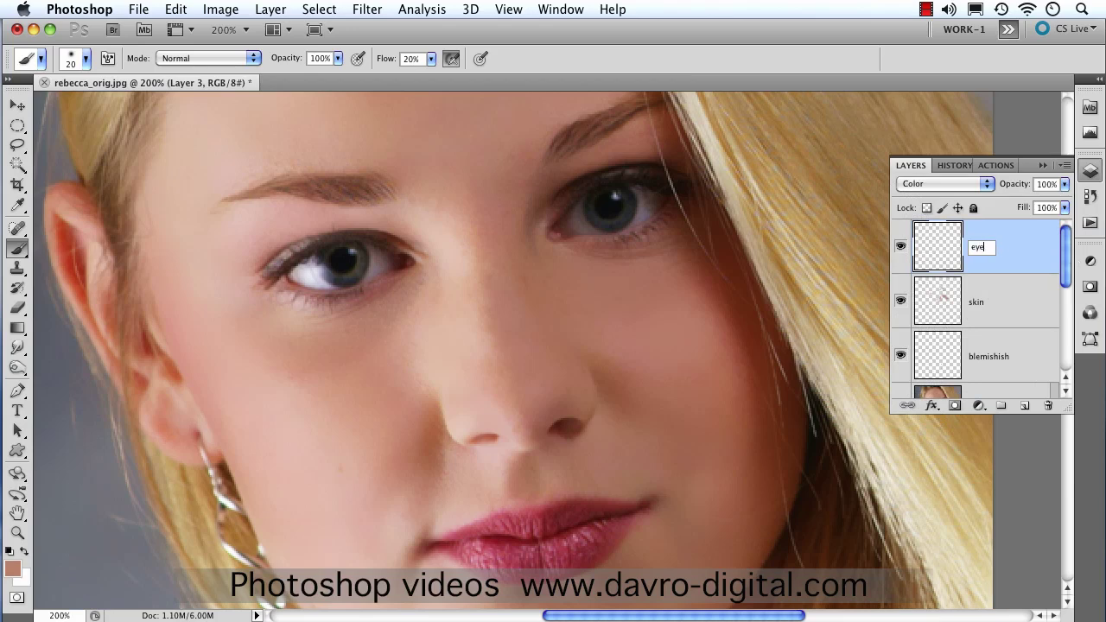
{"action": "key", "text": "Return"}
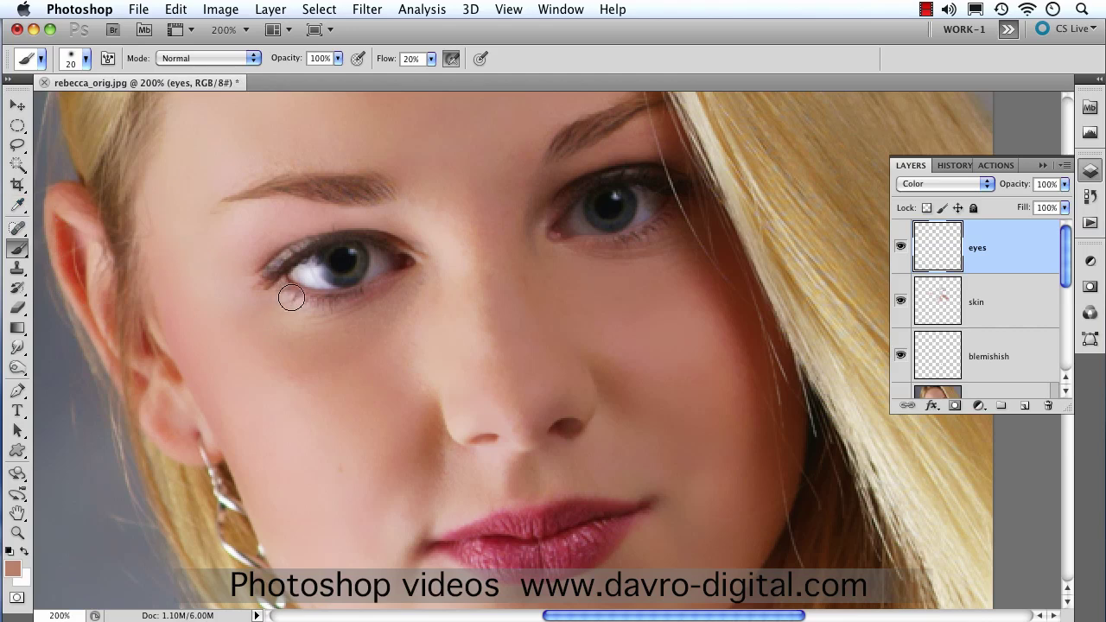
{"action": "key", "text": "i"}
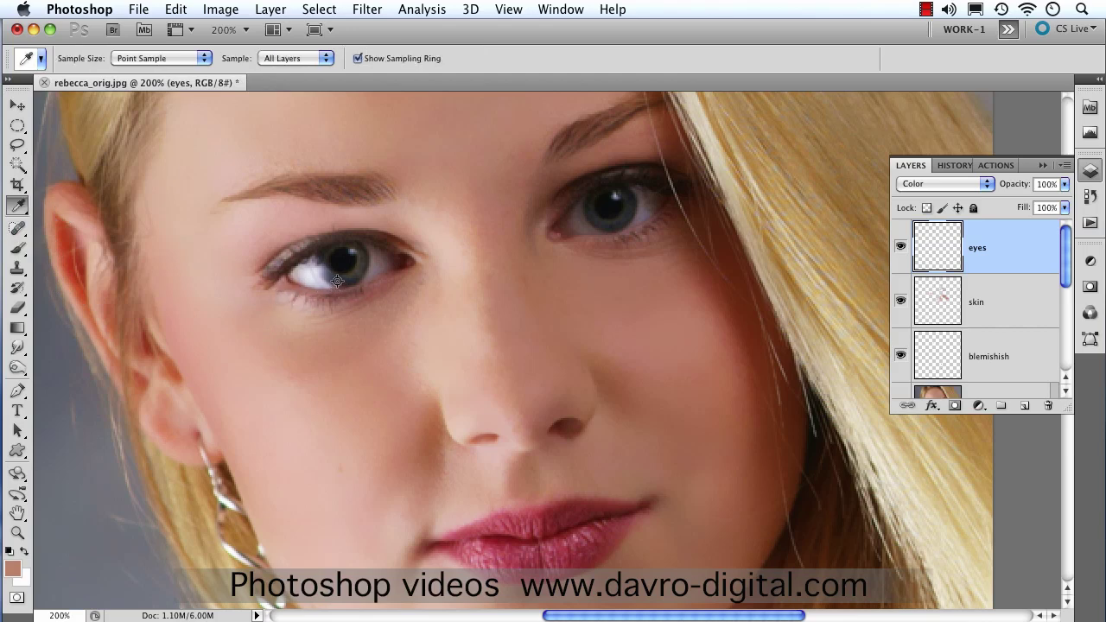
Set the foreground colour to teal #407676, starting from a sample of the pupil
{"action": "left_click", "coordinate": [337, 281]}
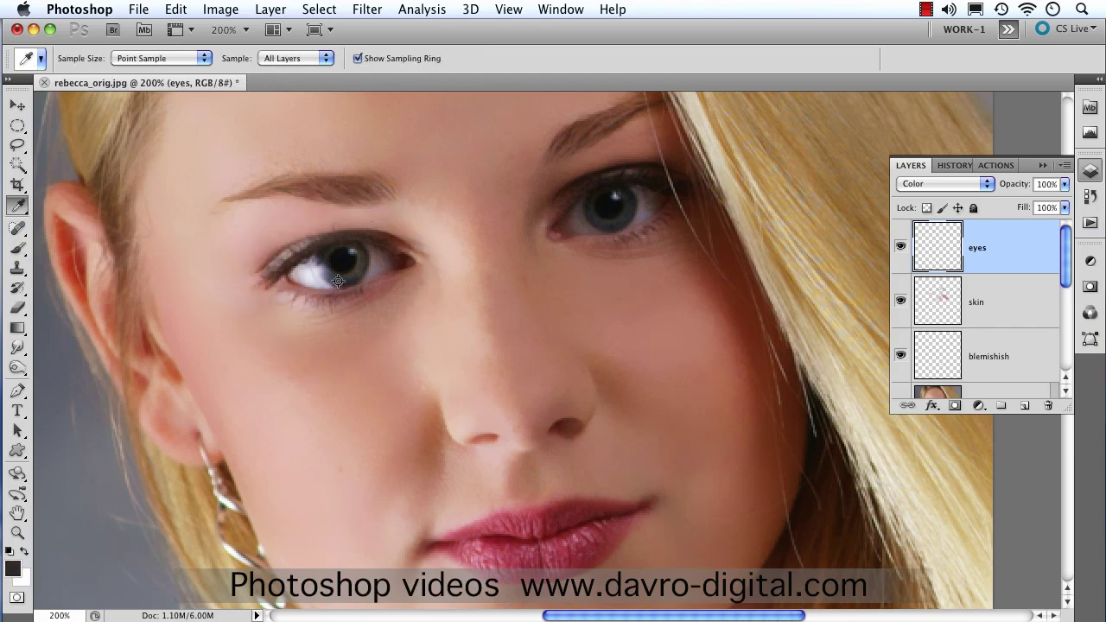
{"action": "left_click", "coordinate": [13, 571]}
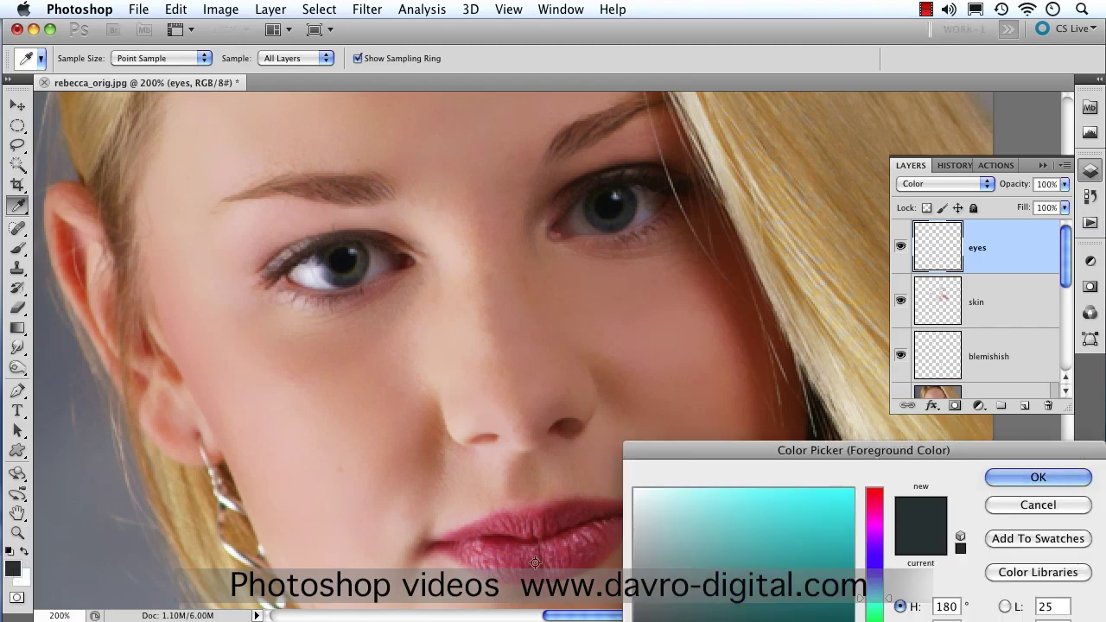
{"action": "left_click_drag", "start_coordinate": [735, 446], "coordinate": [732, 239]}
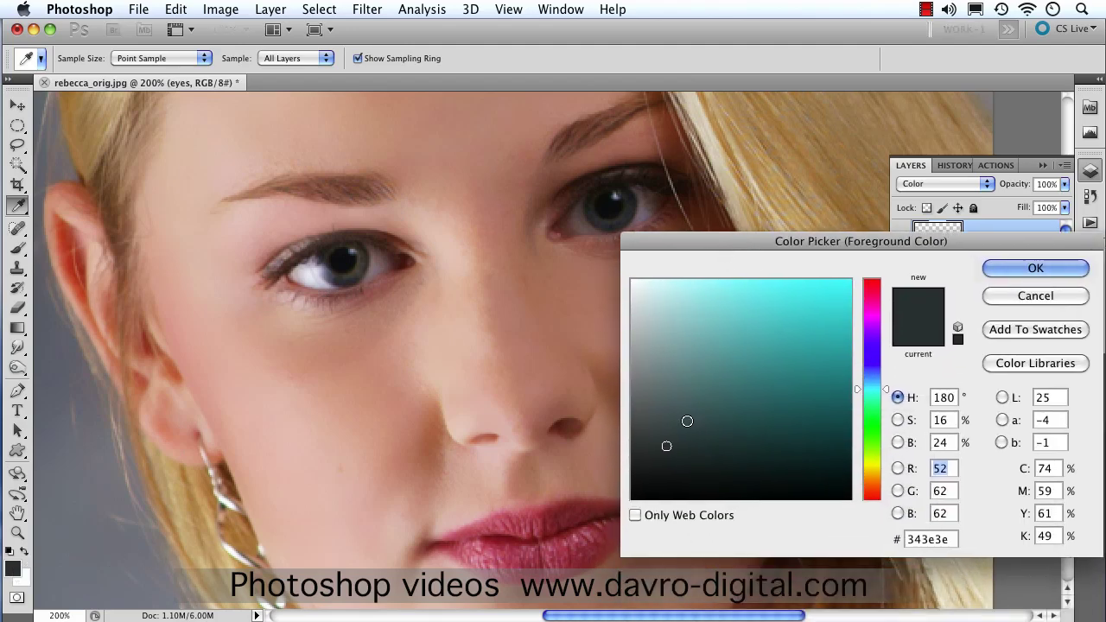
{"action": "left_click", "coordinate": [680, 438]}
{"action": "left_click_drag", "start_coordinate": [680, 437], "coordinate": [715, 406]}
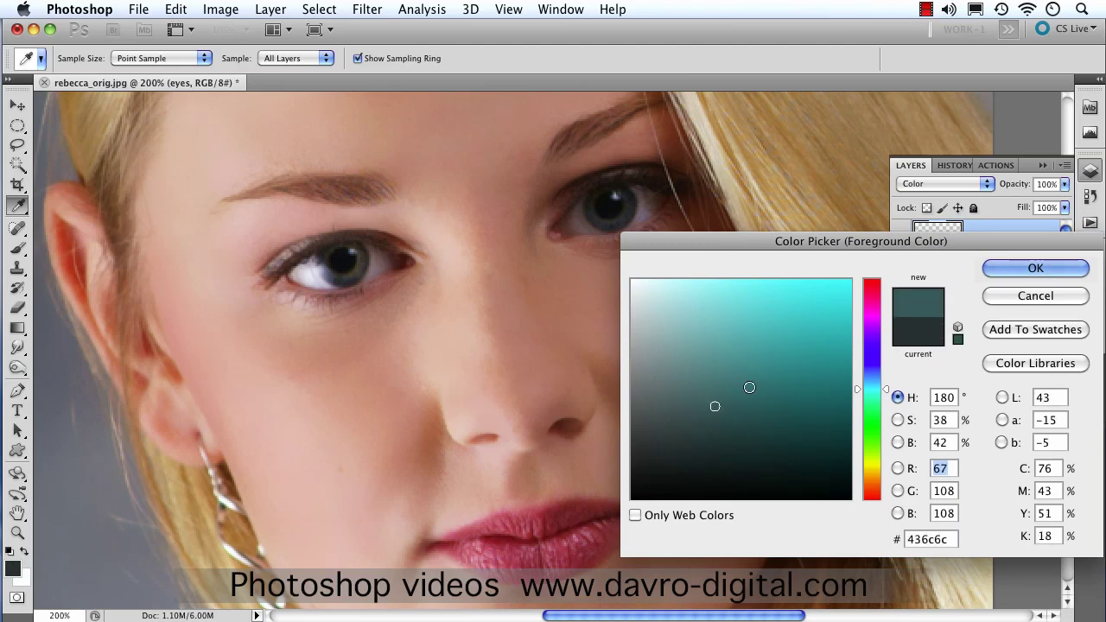
{"action": "left_click", "coordinate": [732, 397]}
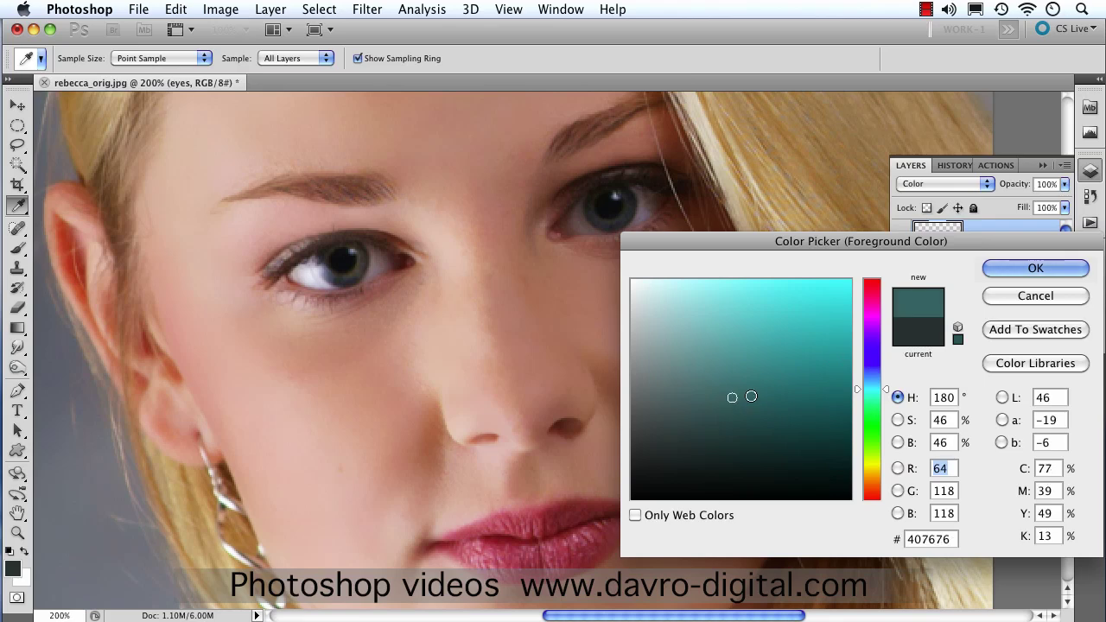
{"action": "left_click", "coordinate": [1011, 270]}
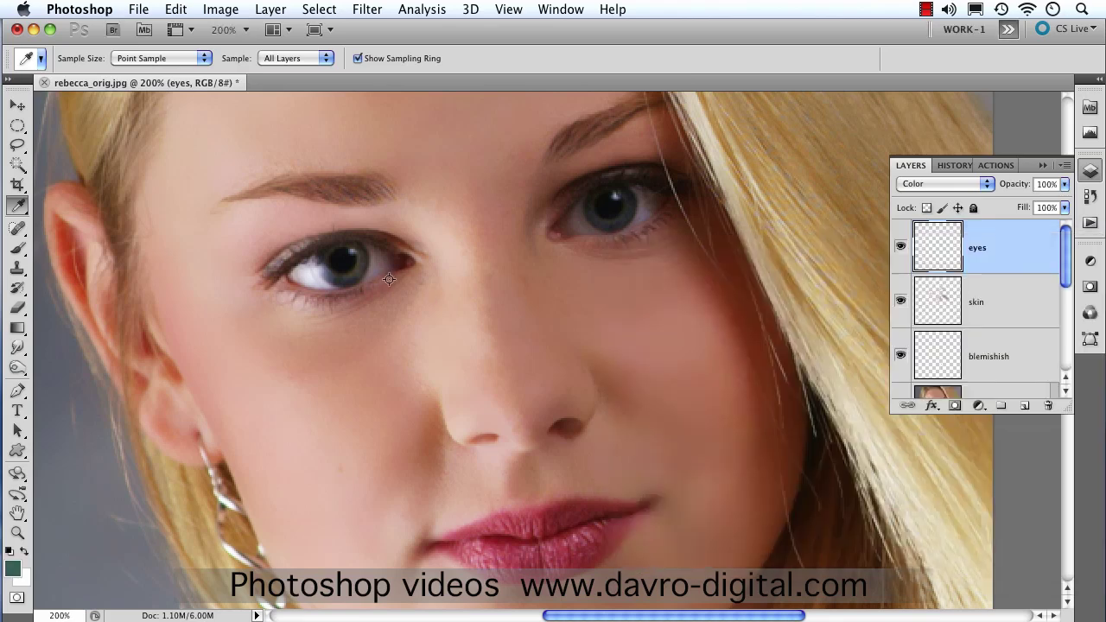
Paint teal over the left iris and raise the brush flow to 100%
{"action": "key", "text": "b"}
{"action": "mouse_move", "coordinate": [383, 277]}
{"action": "left_mouse_down"}
{"action": "mouse_move", "coordinate": [371, 254]}
{"action": "mouse_move", "coordinate": [363, 265]}
{"action": "left_mouse_up"}
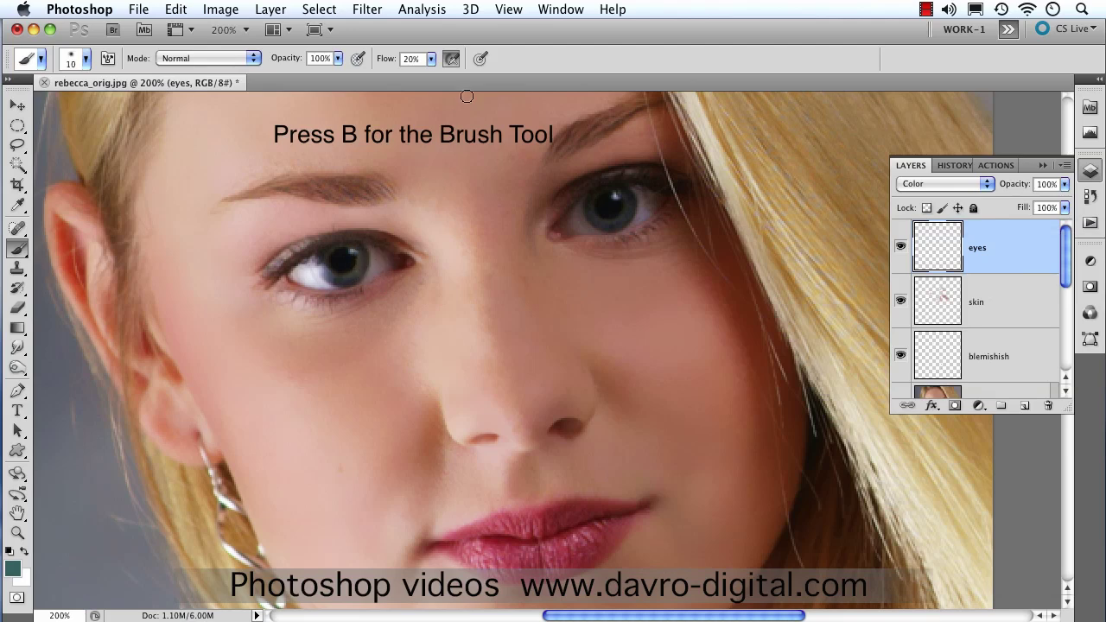
{"action": "left_click", "coordinate": [431, 59]}
{"action": "left_click_drag", "start_coordinate": [434, 77], "coordinate": [530, 94]}
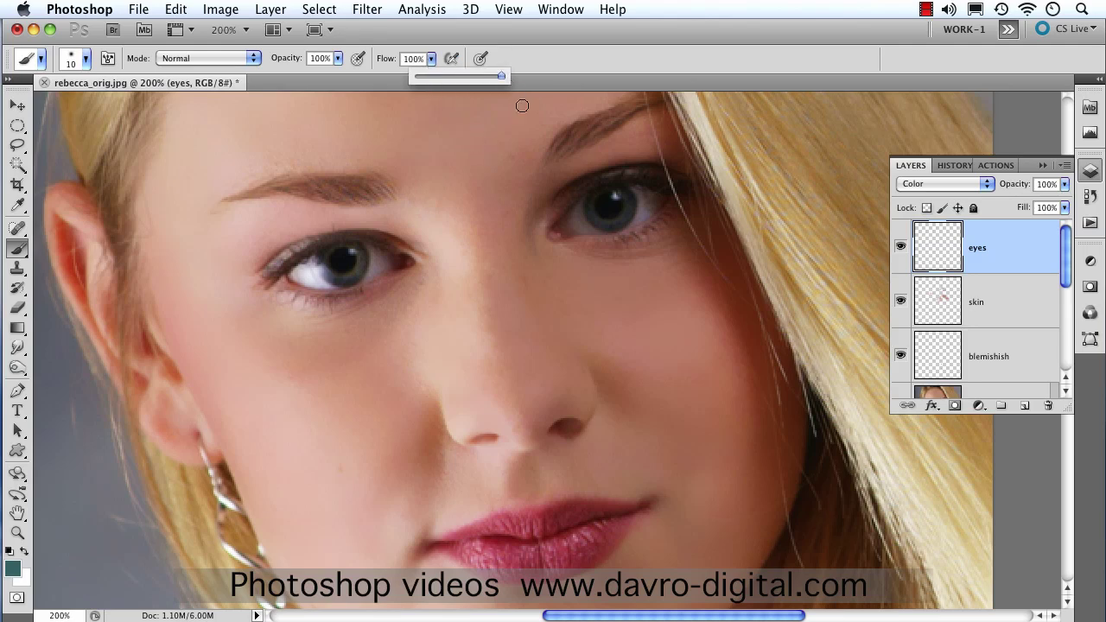
{"action": "left_click", "coordinate": [567, 71]}
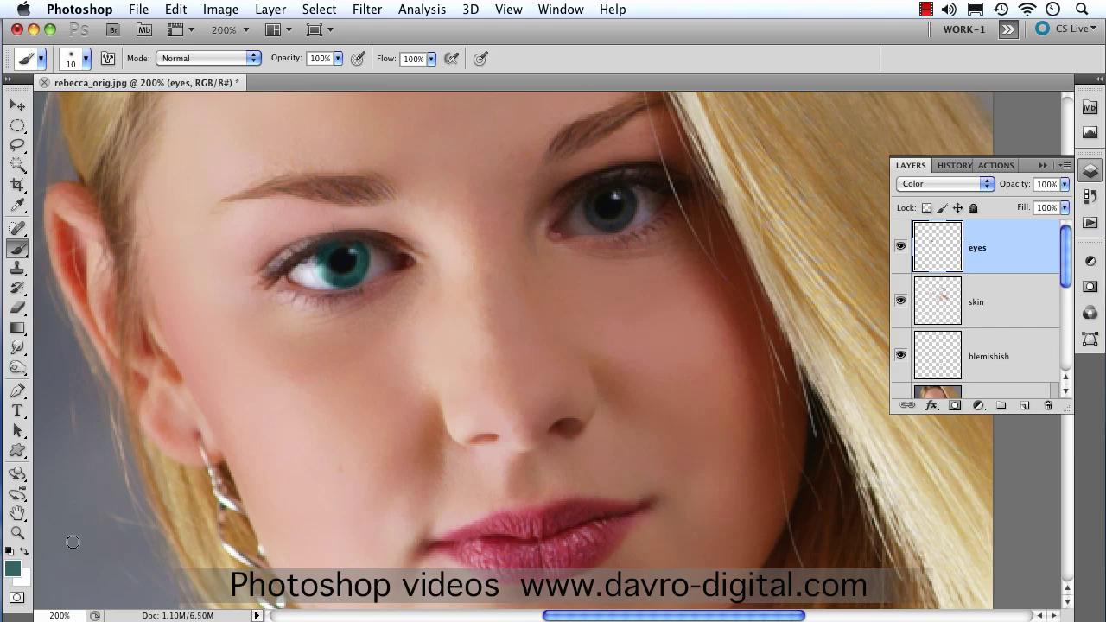
Shift the foreground colour's hue to blue (195) and lower the eyes layer's opacity to 83%
{"action": "left_click", "coordinate": [13, 570]}
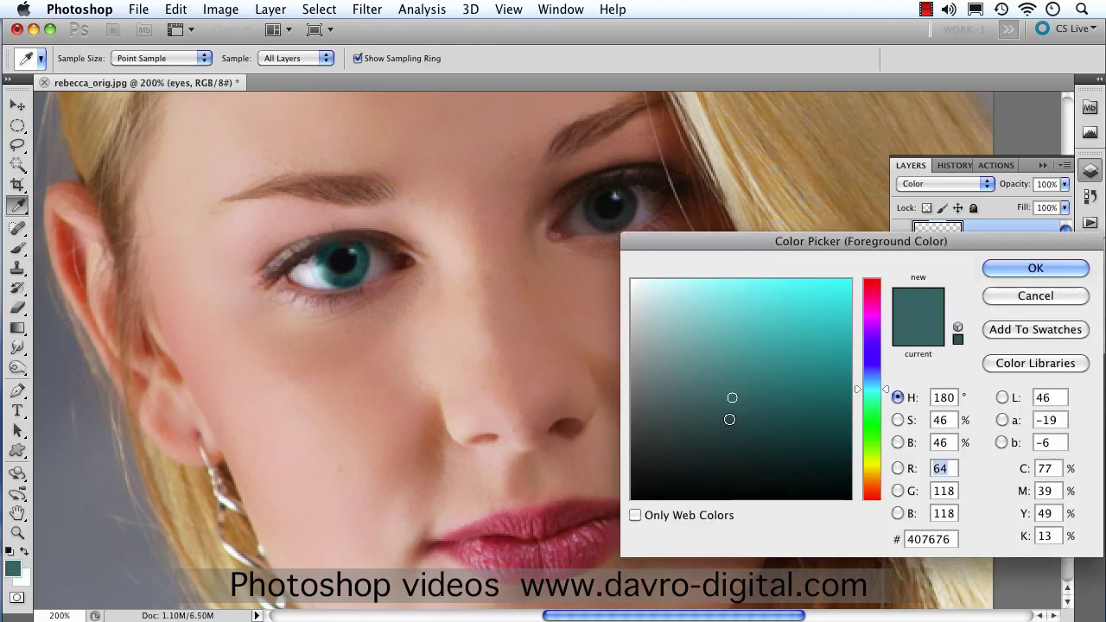
{"action": "left_click_drag", "start_coordinate": [886, 390], "coordinate": [886, 380]}
{"action": "left_click", "coordinate": [1012, 268]}
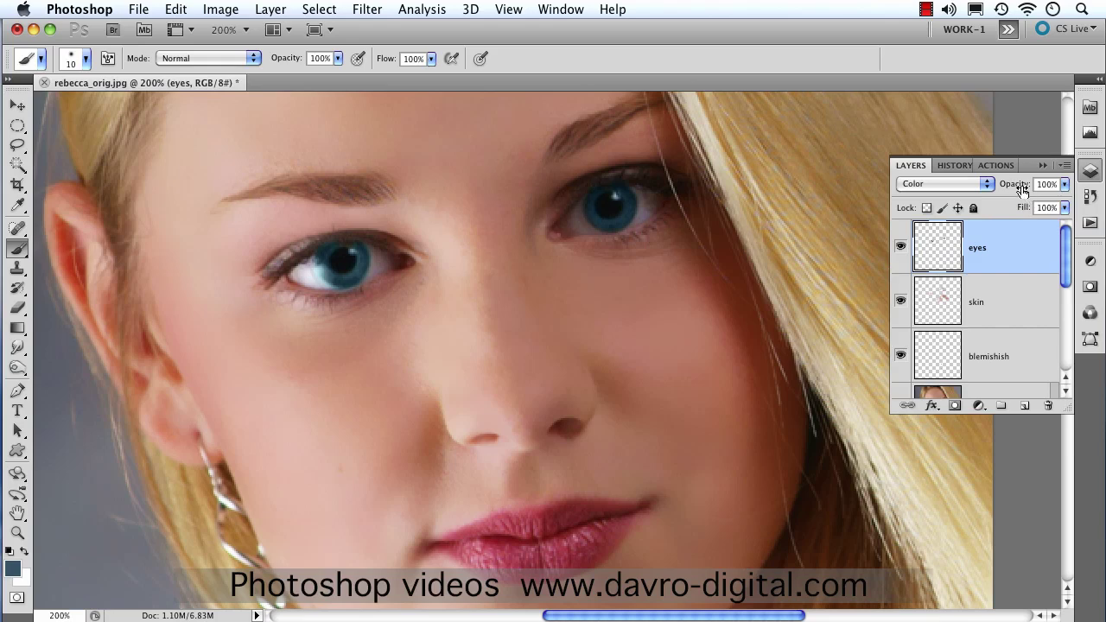
{"action": "left_click_drag", "start_coordinate": [1020, 190], "coordinate": [1015, 190]}
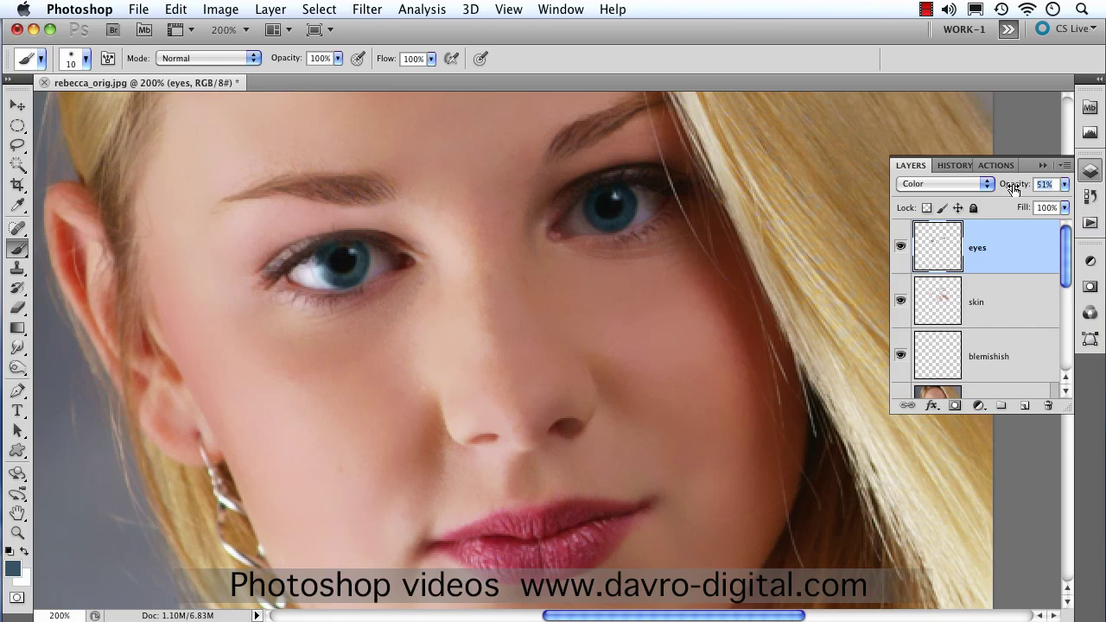
Preview Normal blending, return the eyes layer to Color, and drop its opacity to 41%
{"action": "left_click", "coordinate": [961, 184]}
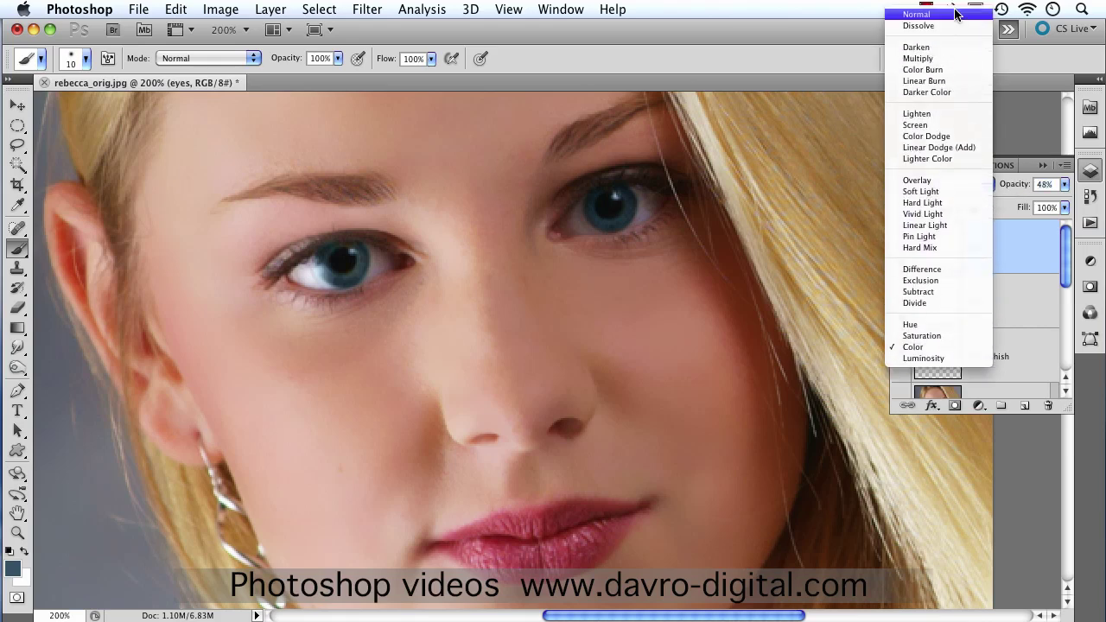
{"action": "left_click", "coordinate": [954, 12]}
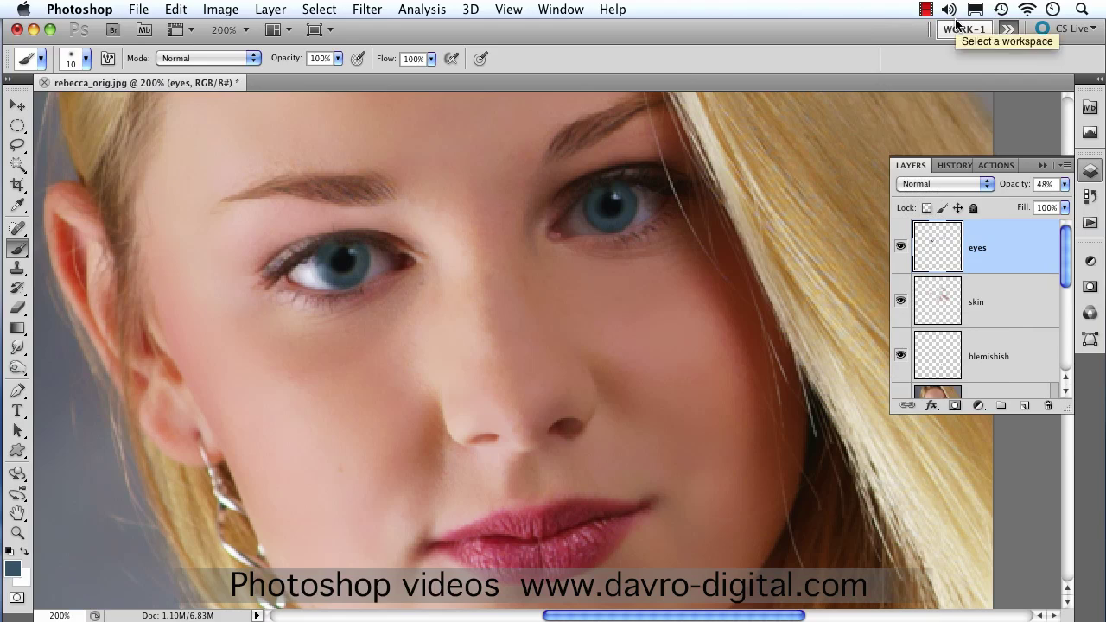
{"action": "left_click", "coordinate": [986, 187]}
{"action": "left_click", "coordinate": [913, 515]}
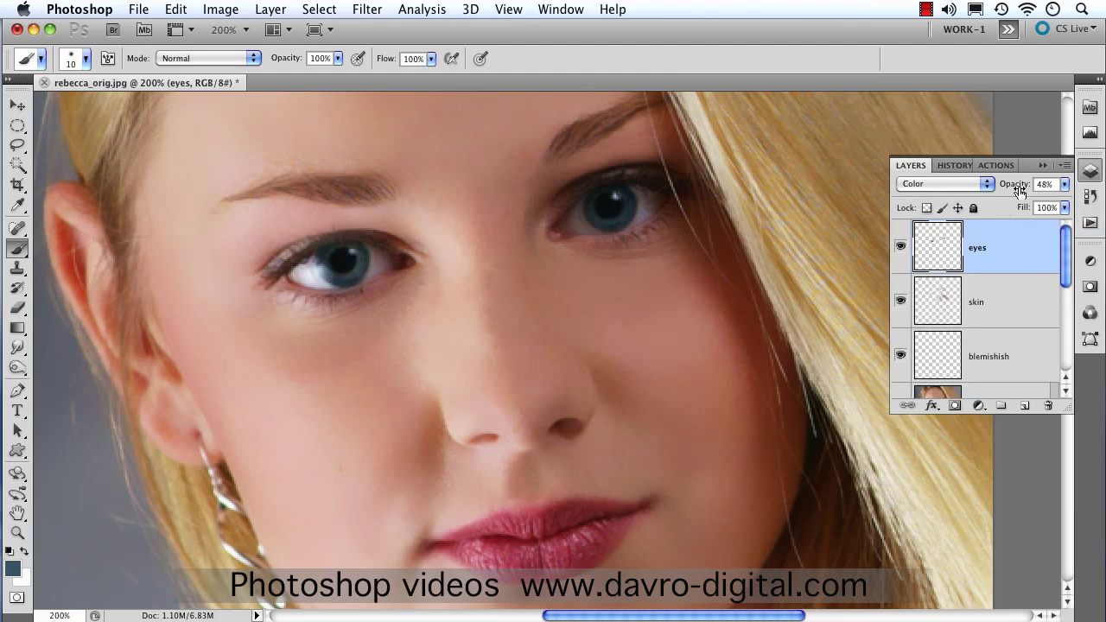
{"action": "left_click_drag", "start_coordinate": [1015, 186], "coordinate": [1011, 188]}
{"action": "key", "text": "Return"}
{"action": "left_click", "coordinate": [900, 250]}
Make the eyes layer visible again and select the Eraser tool
{"action": "left_click", "coordinate": [900, 249]}
{"action": "left_click", "coordinate": [17, 308]}
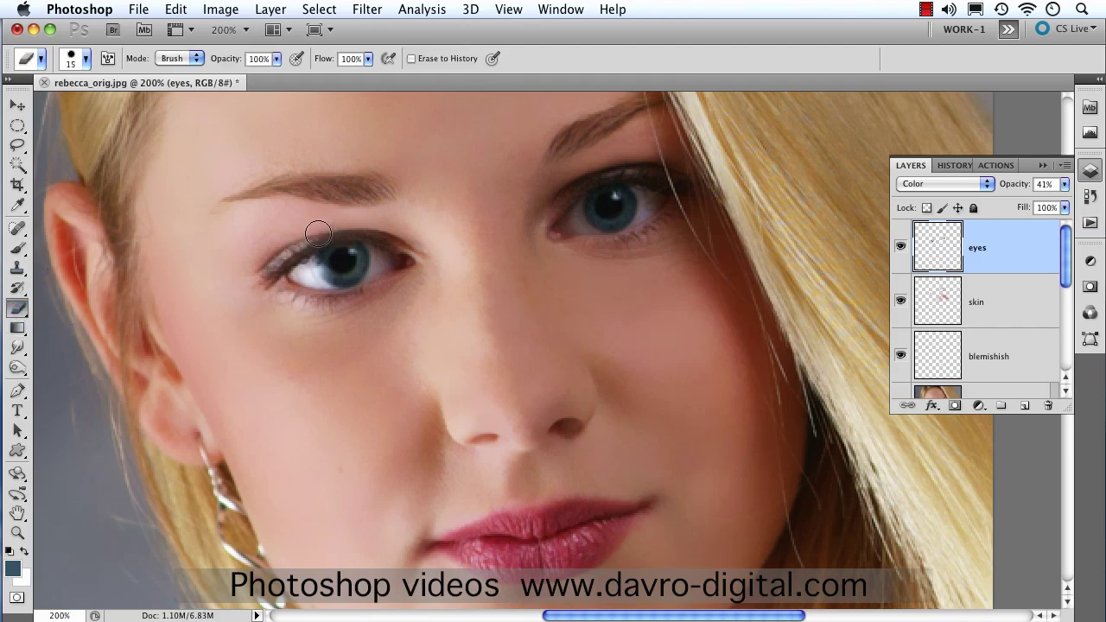